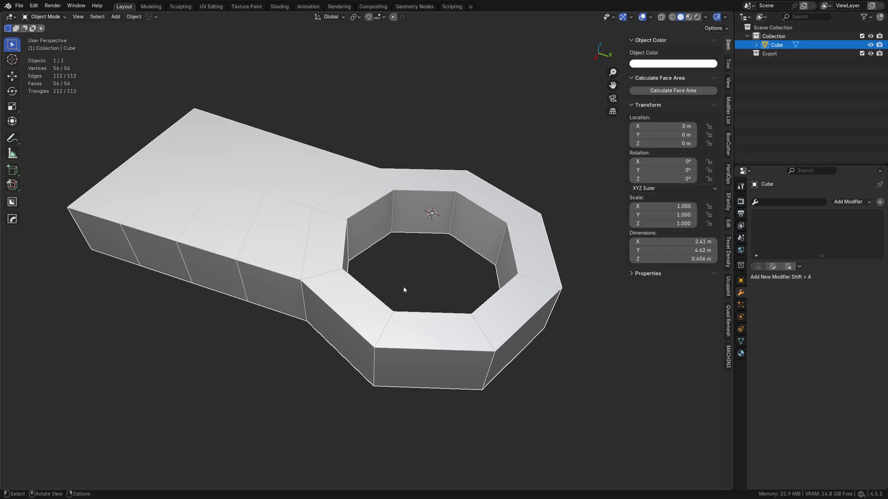
# - Apply Shade Auto Smooth at 45.7° to the bracket and remove its Smooth by Angle modifier
pyautogui.rightClick(309, 320)
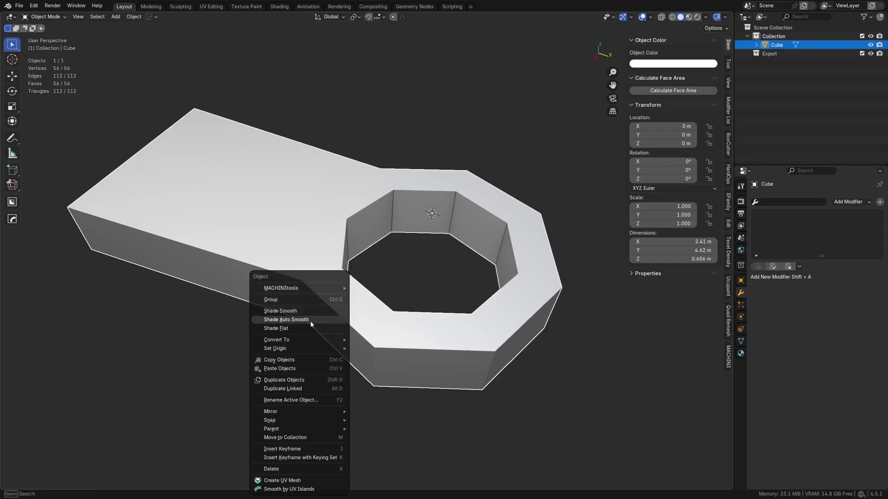
pyautogui.click(309, 323)
pyautogui.moveTo(110, 480)
pyautogui.mouseDown()
pyautogui.moveTo(136, 480)
pyautogui.moveTo(114, 480)
pyautogui.mouseUp()
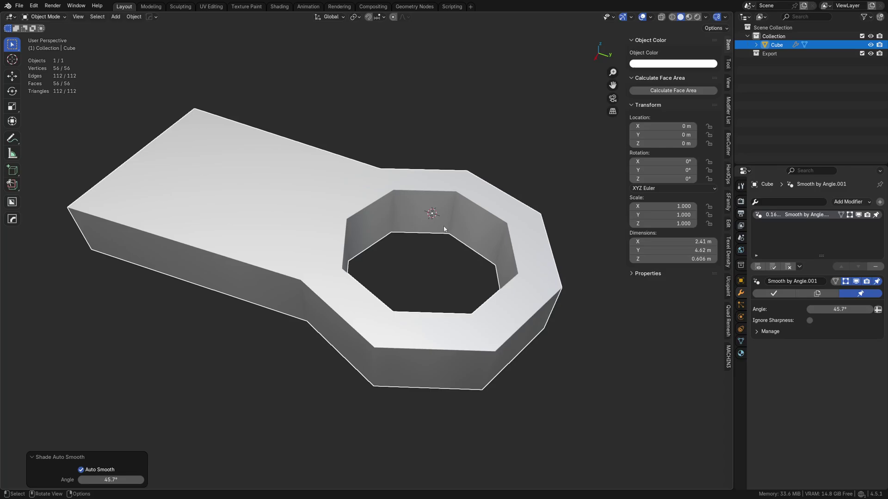
pyautogui.click(875, 267)
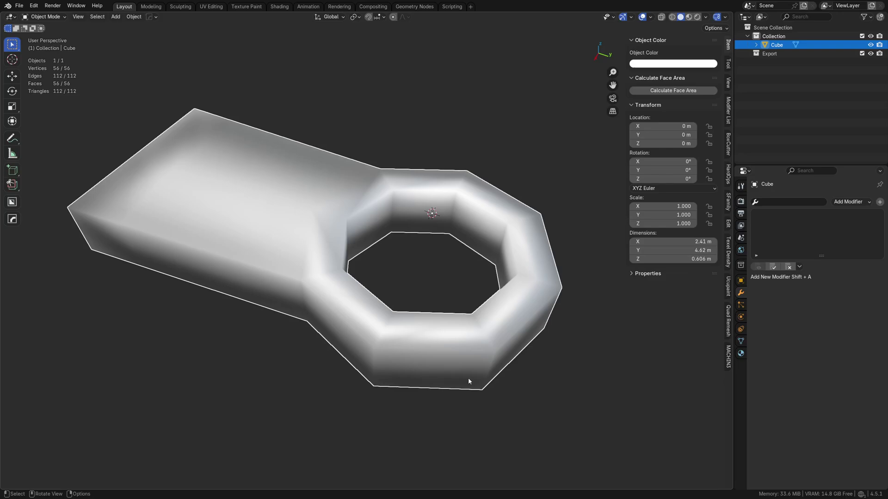
# - Add a Turbo Smooth modifier to the bracket
pyautogui.click(779, 199)
pyautogui.click(879, 201)
pyautogui.click(880, 202)
pyautogui.moveTo(861, 201)
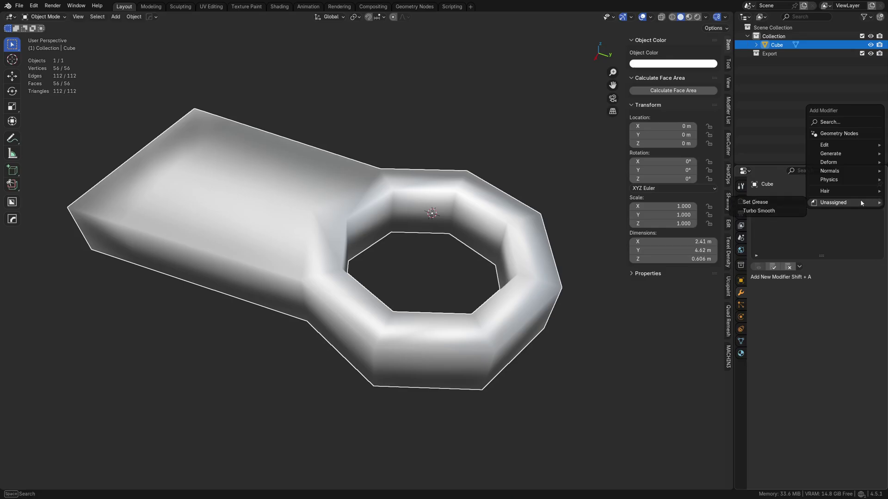
pyautogui.click(766, 211)
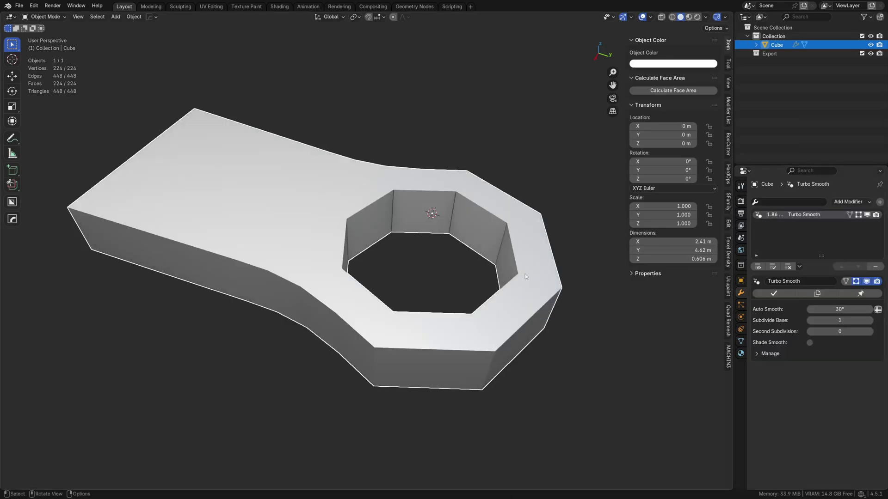
# - With the wireframe displayed, set Turbo Smooth to Subdivide Base 2, Auto Smooth 47° and Second Subdivision 2
pyautogui.click(571, 404)
pyautogui.click(810, 320)
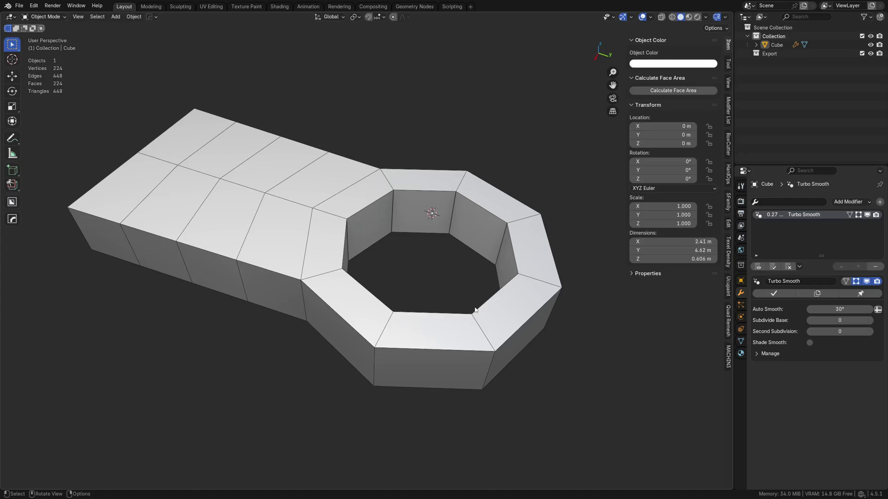
pyautogui.click(871, 322)
pyautogui.moveTo(832, 320); pyautogui.dragTo(872, 325)
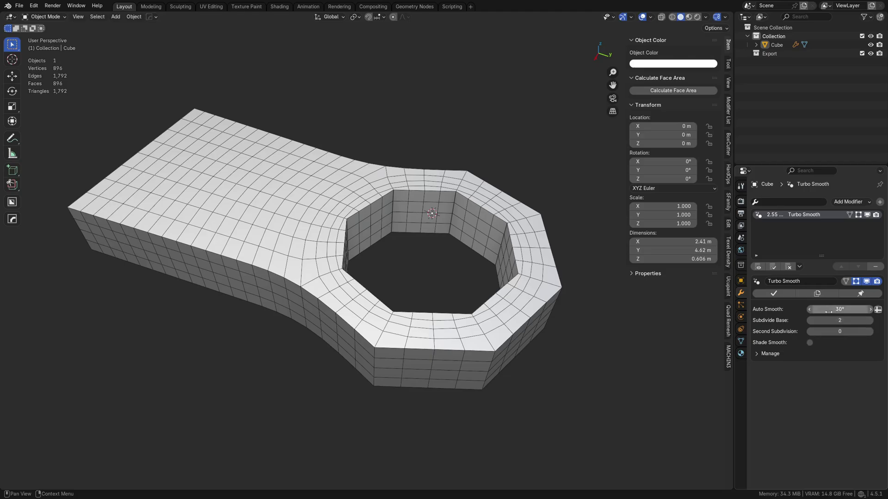
pyautogui.moveTo(837, 309); pyautogui.dragTo(855, 310)
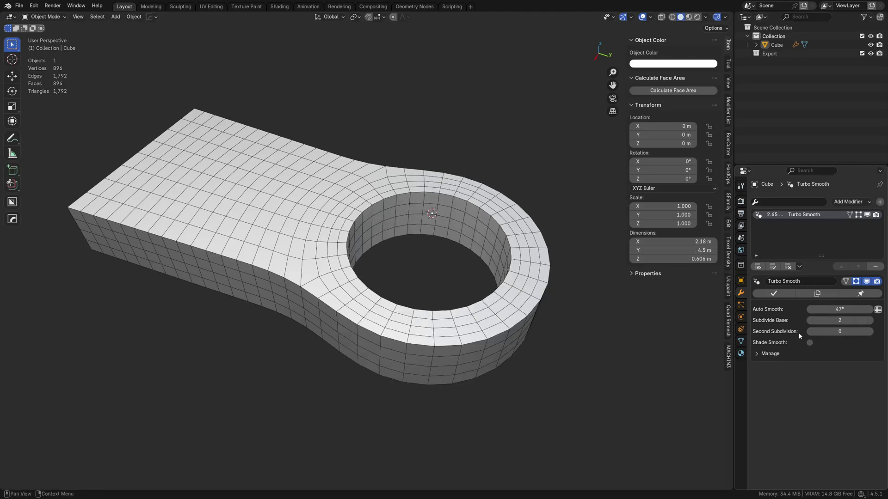
pyautogui.click(870, 331)
pyautogui.click(871, 332)
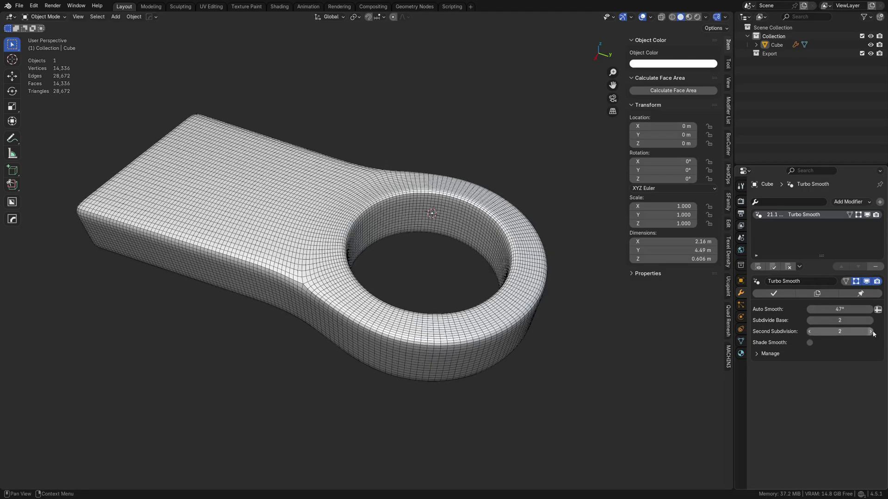
# - Select the bracket and hide its wireframe display
pyautogui.rightClick(387, 306)
pyautogui.click(387, 304)
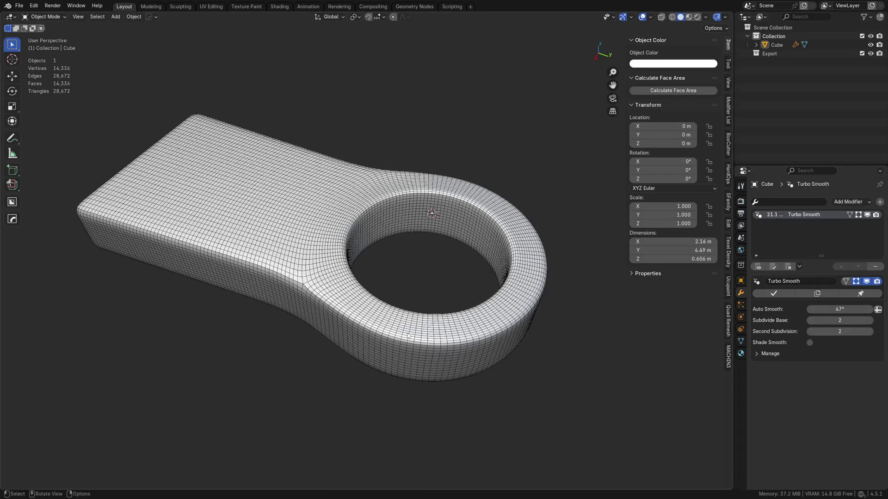
pyautogui.click(464, 339)
pyautogui.hotkey('shift', 'w')
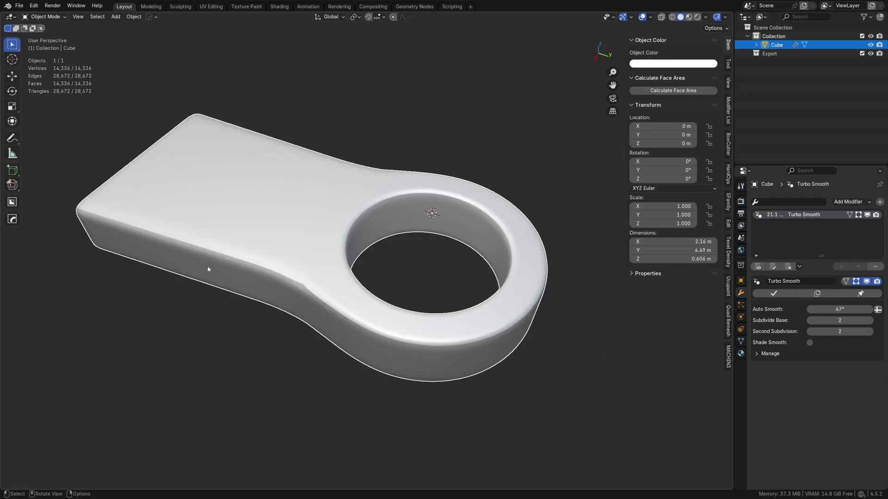
# - Compare the bracket's shading with Turbo Smooth's Shade Smooth option on and off, and remove the modifier
pyautogui.click(810, 343)
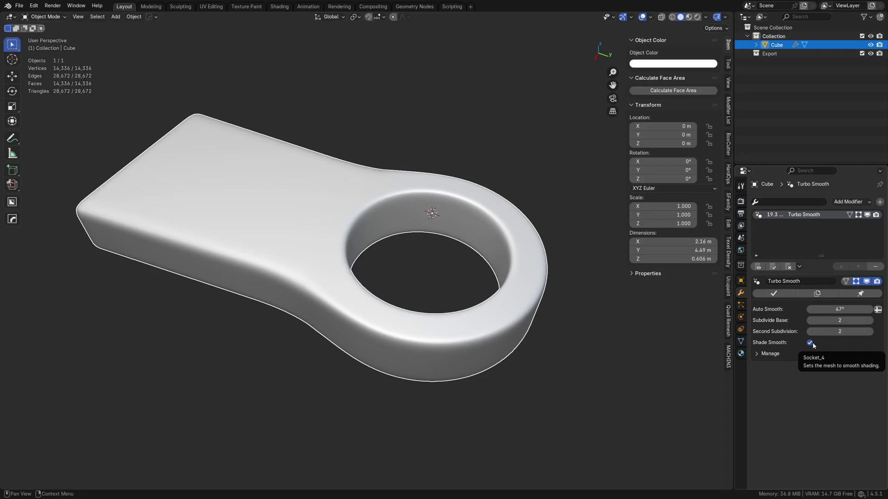
pyautogui.click(810, 343)
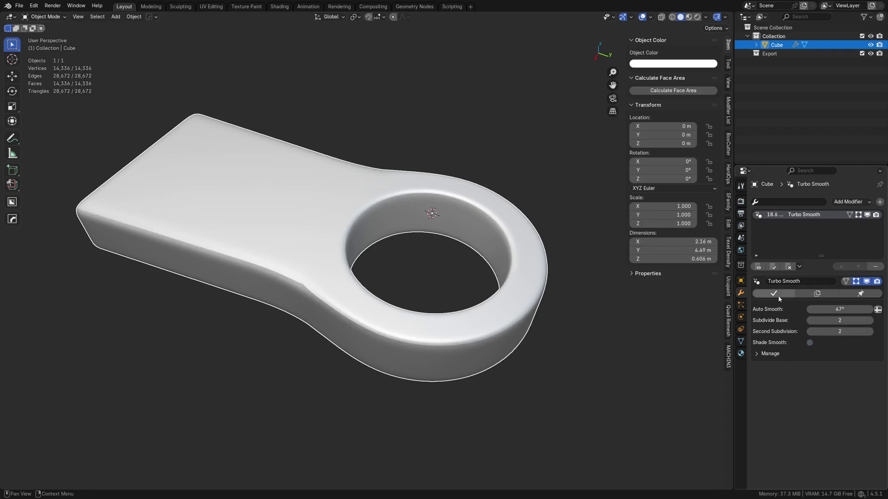
pyautogui.click(810, 343)
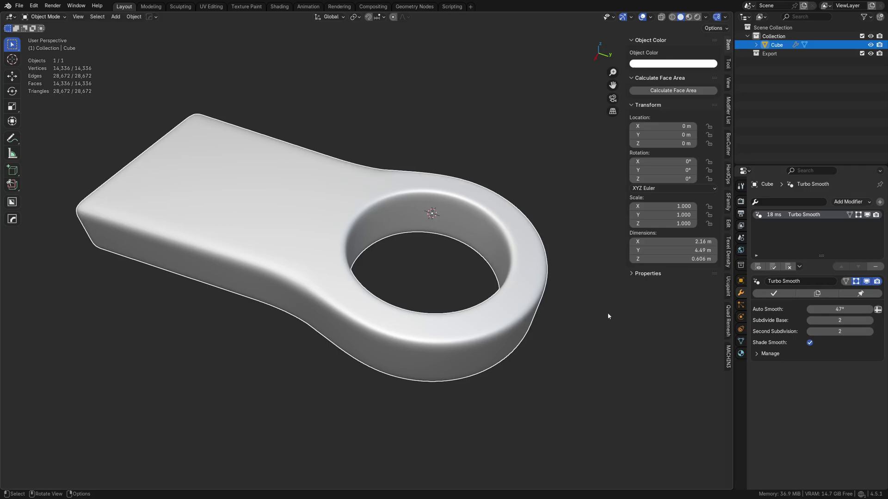
pyautogui.click(874, 267)
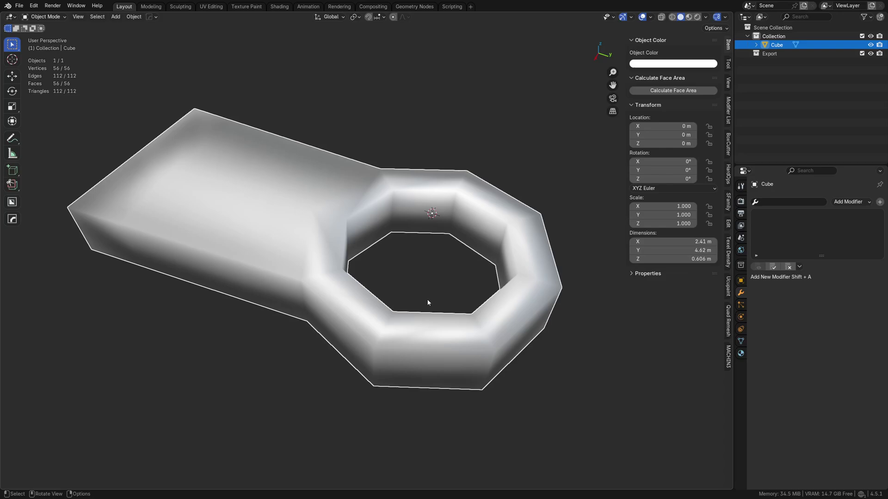
# - In the Geometry Nodes workspace, create a new node group for the bracket and name it TurboSmooth2
pyautogui.click(417, 10)
pyautogui.scroll(-1, 456, 159)
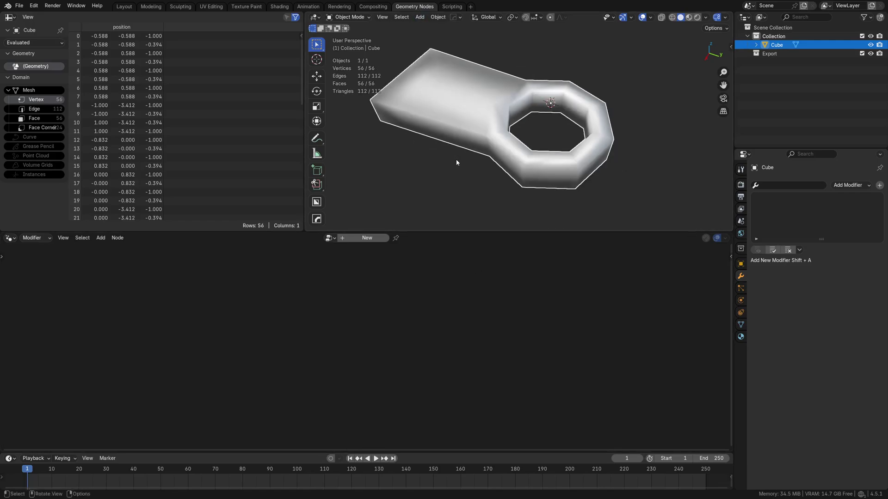
pyautogui.moveTo(456, 161); pyautogui.dragTo(529, 154, button='middle')
pyautogui.scroll(1, 540, 146)
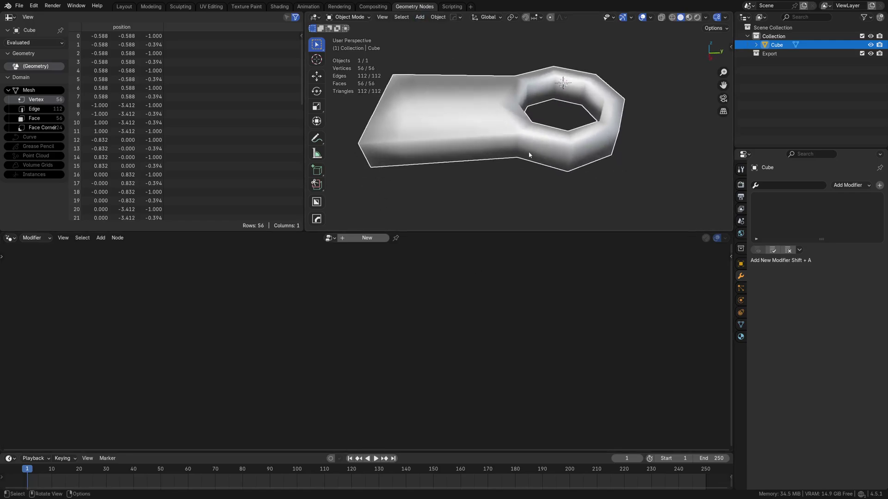
pyautogui.scroll(1, 529, 149)
pyautogui.moveTo(526, 119); pyautogui.dragTo(518, 149, button='middle')
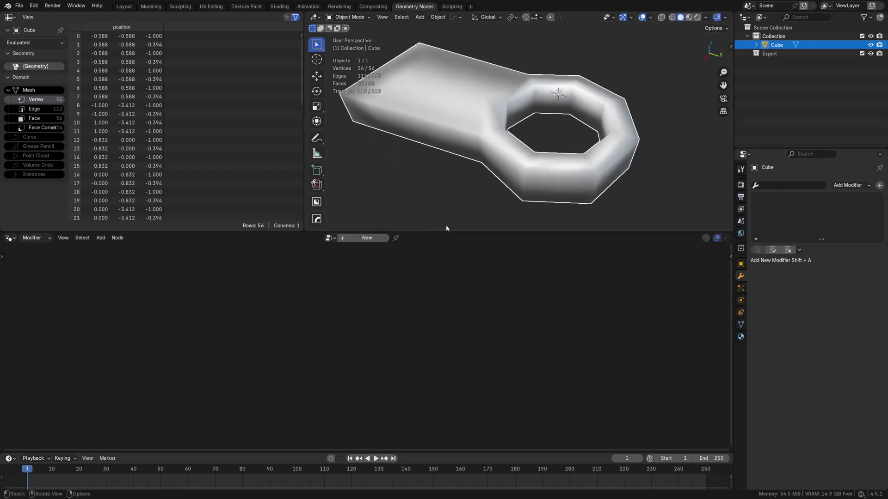
pyautogui.click(367, 238)
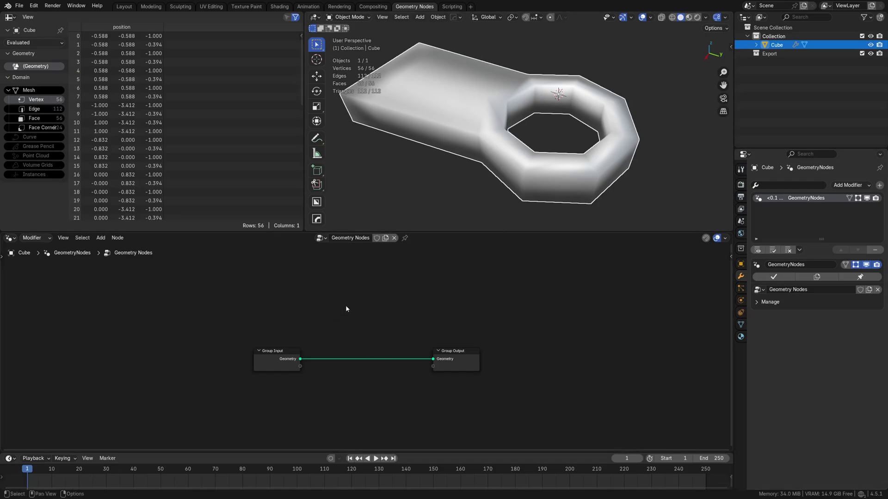
pyautogui.doubleClick(355, 238)
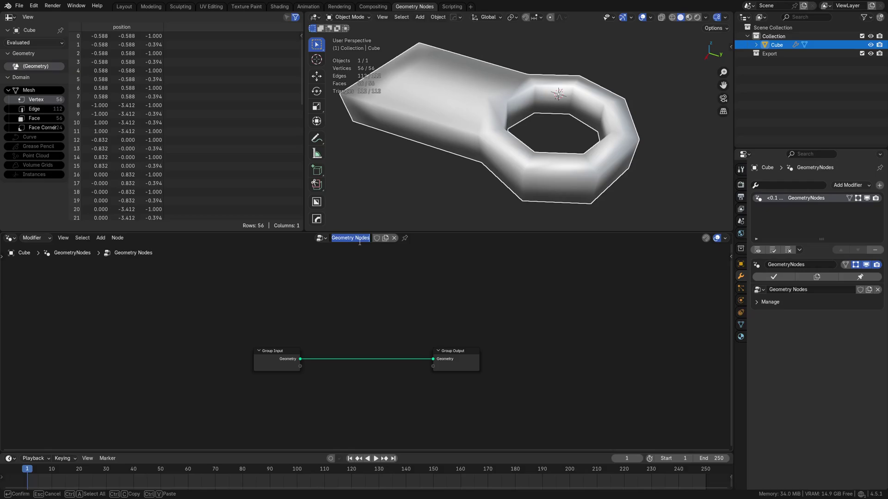
pyautogui.write('TurboSmooth2')
pyautogui.press('Return')
# - Spread the Group Input and Group Output nodes far apart to make room between them
pyautogui.moveTo(292, 352); pyautogui.dragTo(104, 343)
pyautogui.moveTo(458, 352); pyautogui.dragTo(610, 342)
pyautogui.press('Home')
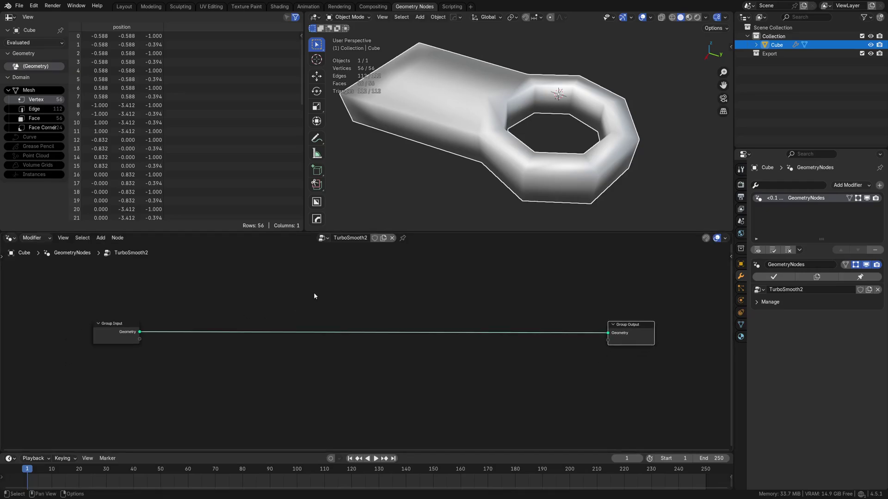
# - Add a Subdivision Surface node on the link between Group Input and Group Output
pyautogui.hotkey('shift', 'a')
pyautogui.click(323, 302)
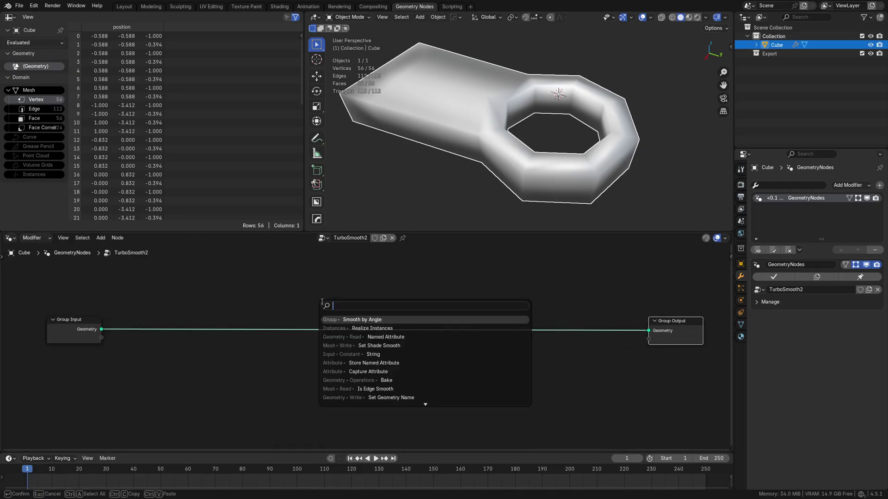
pyautogui.write('sub')
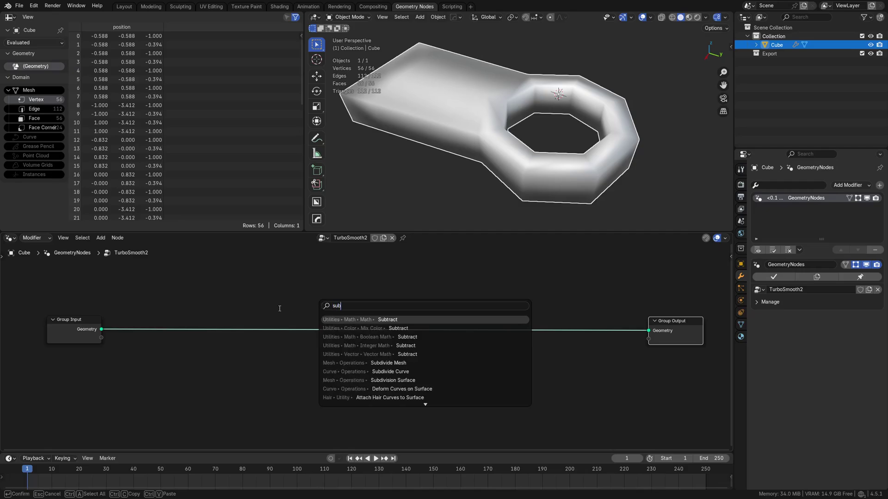
pyautogui.press('BackSpace')
pyautogui.press('BackSpace')
pyautogui.press('BackSpace')
pyautogui.click(283, 303)
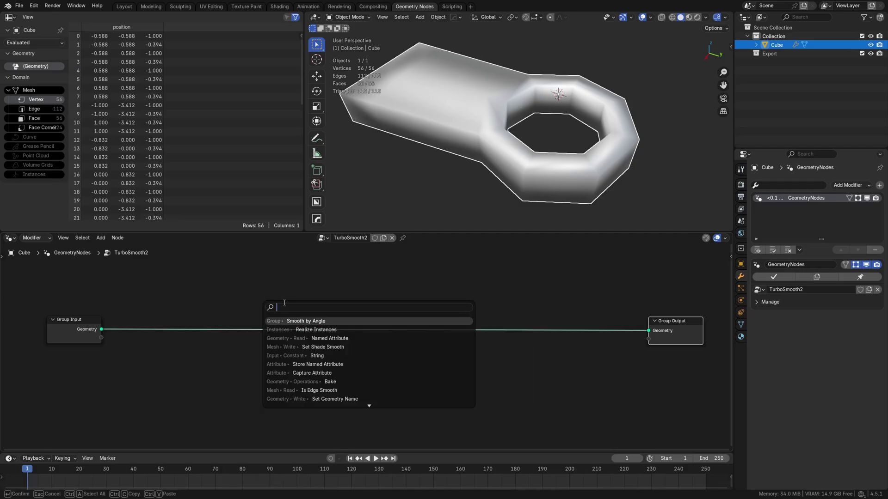
pyautogui.press('BackSpace')
pyautogui.write('subd')
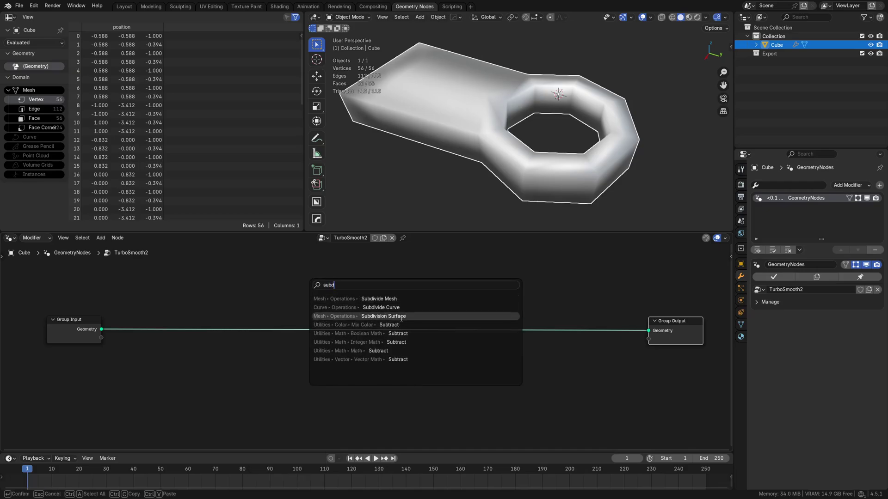
pyautogui.click(386, 317)
pyautogui.click(292, 303)
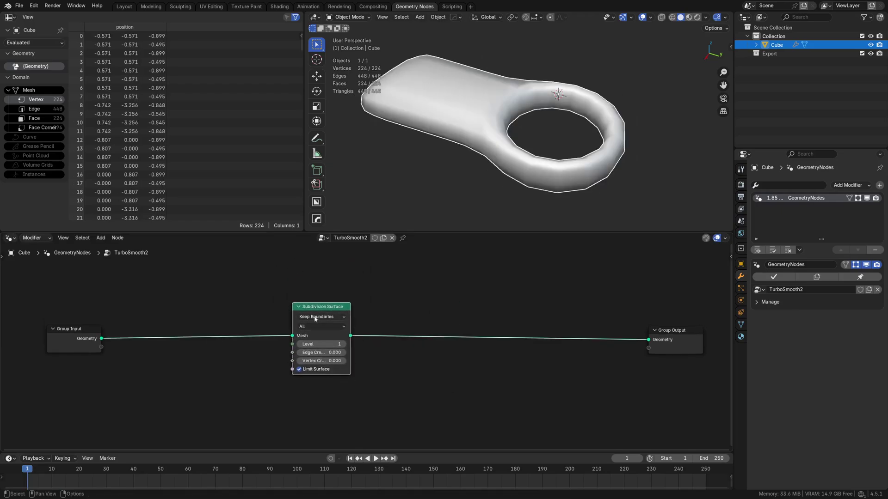
# - Duplicate the Subdivision Surface node, insert the copy after the original, and place it slightly lower in the chain
pyautogui.hotkey('shift', 'd')
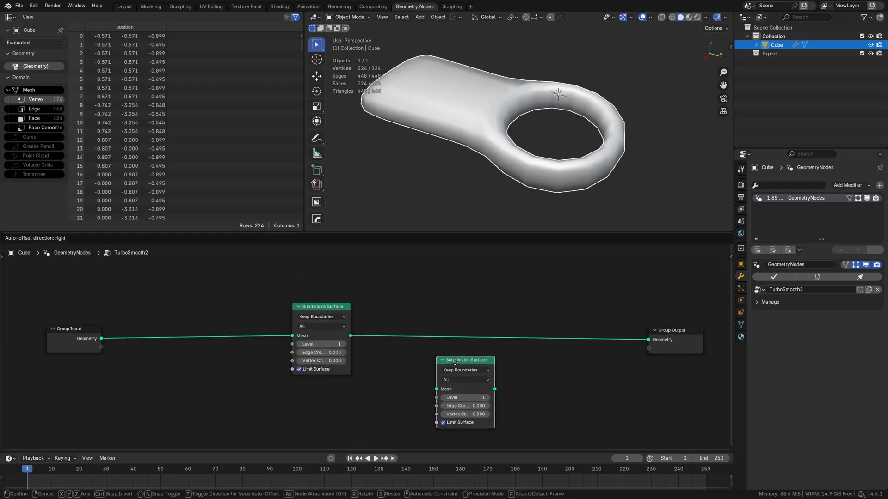
pyautogui.click(453, 329)
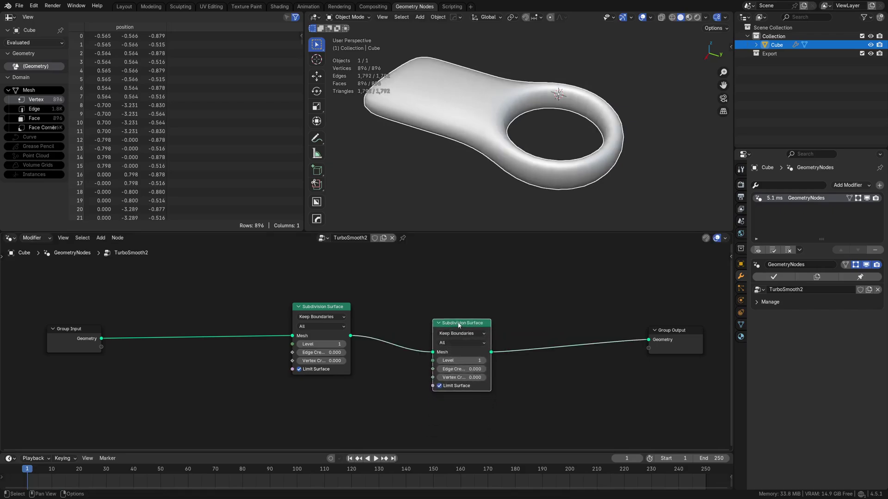
pyautogui.moveTo(452, 328); pyautogui.dragTo(440, 374)
pyautogui.click(324, 316)
pyautogui.moveTo(325, 309); pyautogui.dragTo(299, 316)
pyautogui.moveTo(218, 312); pyautogui.dragTo(288, 305, button='middle')
# - Add a Set Shade Smooth node above the main link and connect the Group Input's Geometry to it
pyautogui.hotkey('shift', 'a')
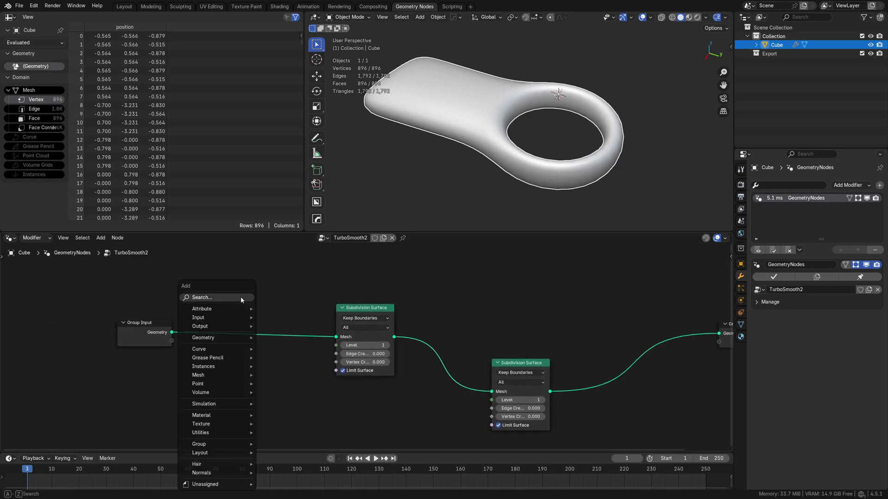
pyautogui.write('set')
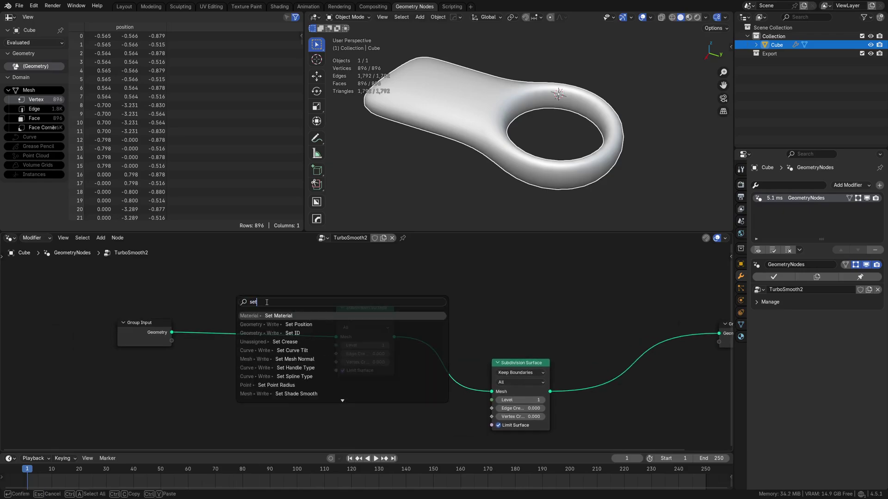
pyautogui.write(' shad')
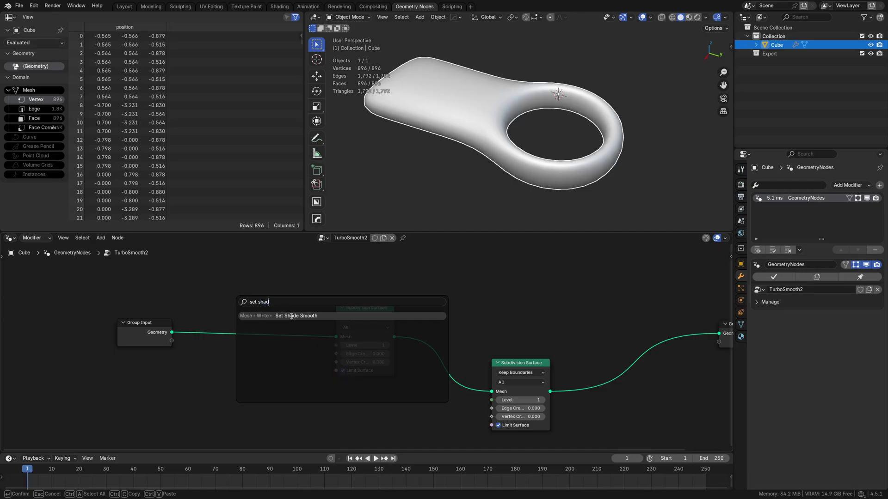
pyautogui.click(291, 316)
pyautogui.click(215, 282)
pyautogui.moveTo(170, 323); pyautogui.dragTo(201, 297)
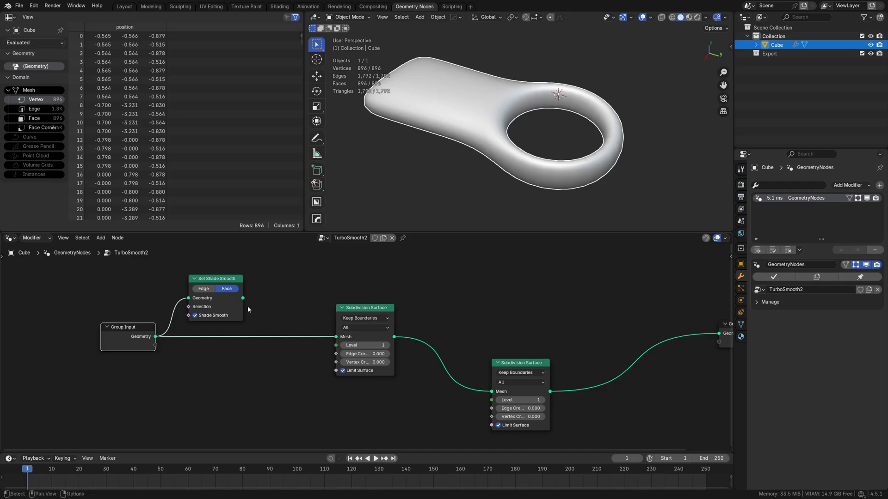
# - Add a Smooth by Angle node and connect the Set Shade Smooth node's Geometry output to its Mesh input
pyautogui.hotkey('shift', 'a')
pyautogui.write('smoo')
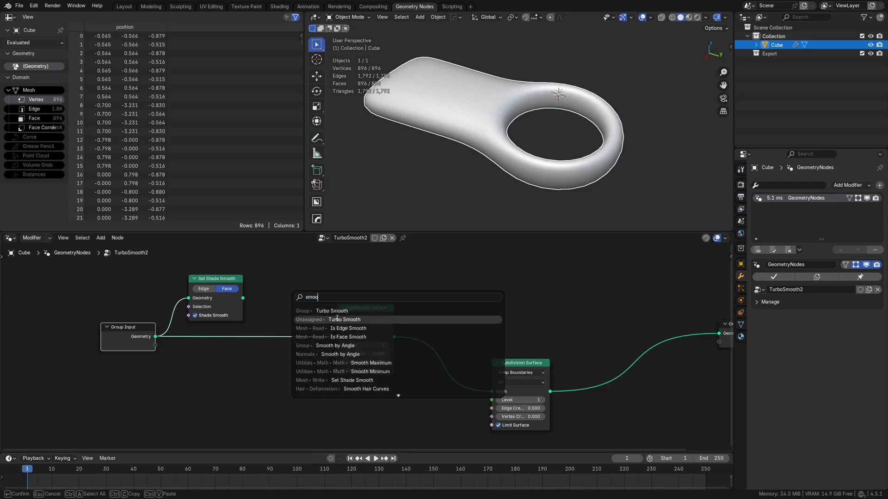
pyautogui.write('th')
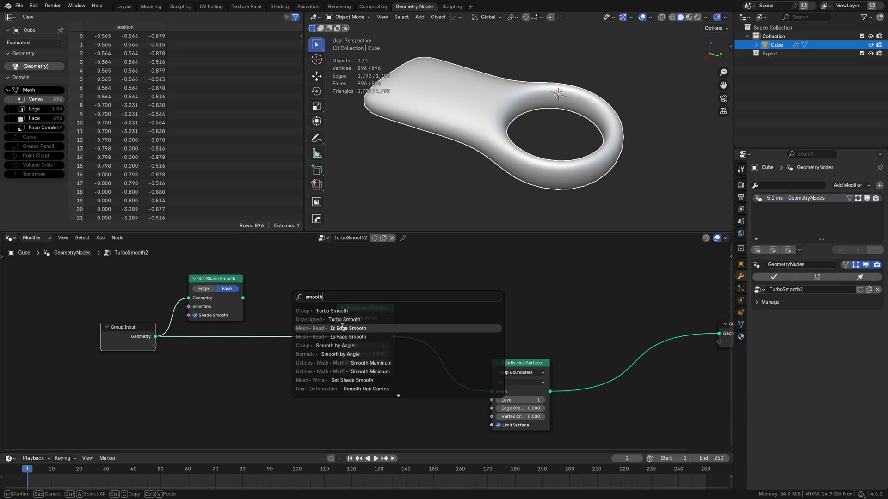
pyautogui.click(343, 355)
pyautogui.click(284, 289)
pyautogui.moveTo(243, 298); pyautogui.dragTo(262, 298)
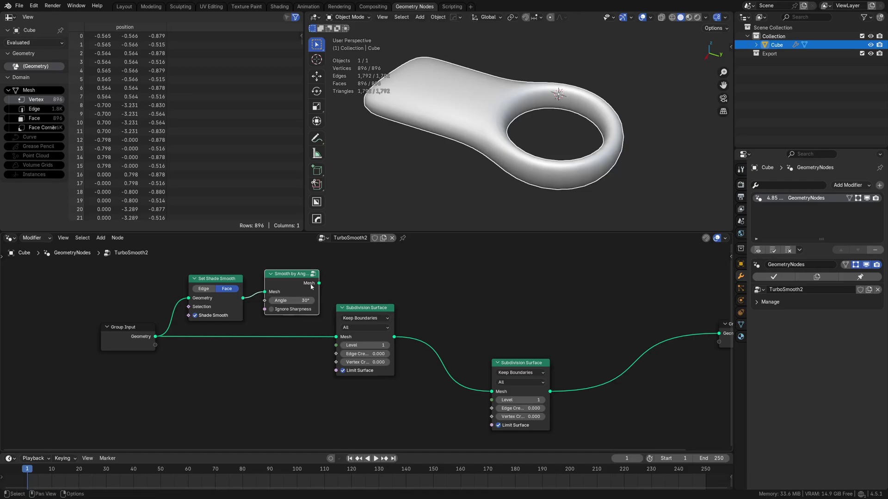
# - Connect the Smooth by Angle output to the first Subdivision Surface's Mesh input and add an Is Edge Smooth node below the chain
pyautogui.moveTo(319, 283); pyautogui.dragTo(336, 337)
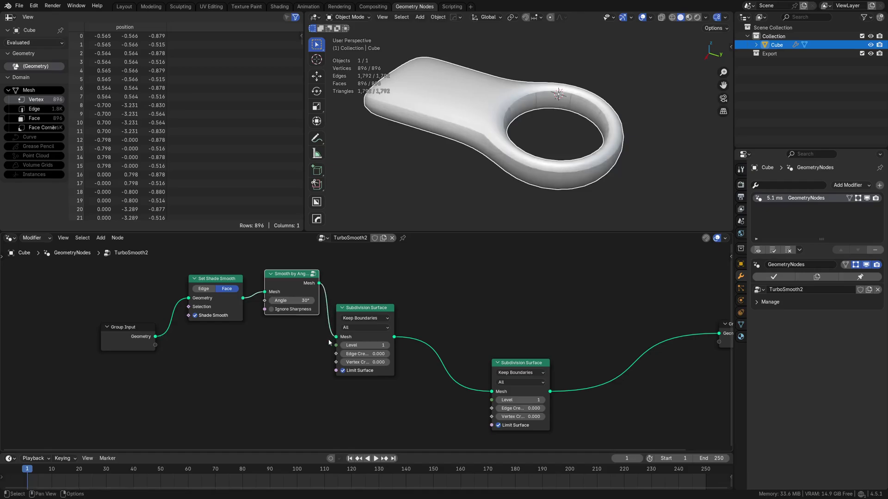
pyautogui.moveTo(371, 380); pyautogui.dragTo(325, 365, button='middle')
pyautogui.hotkey('shift', 'a')
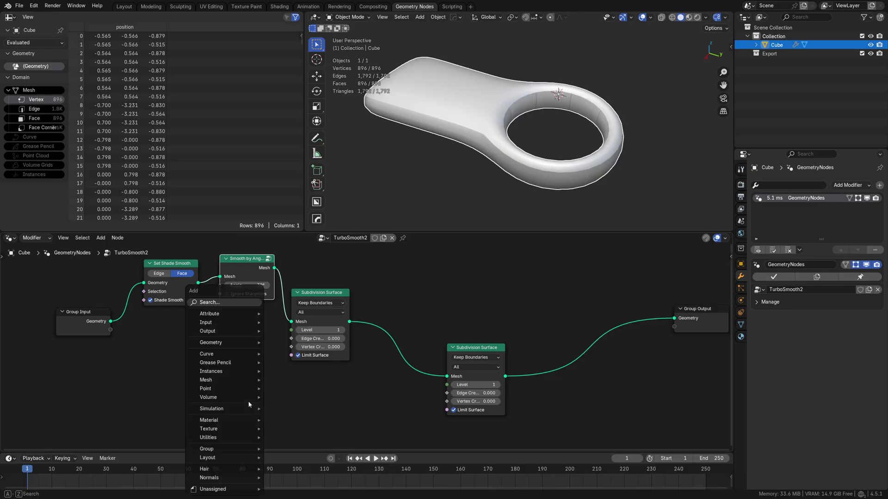
pyautogui.click(234, 303)
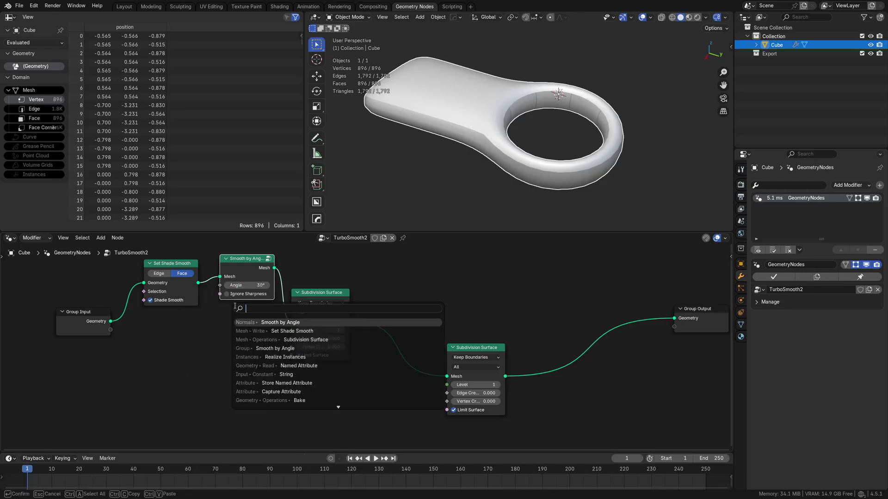
pyautogui.write('is ed')
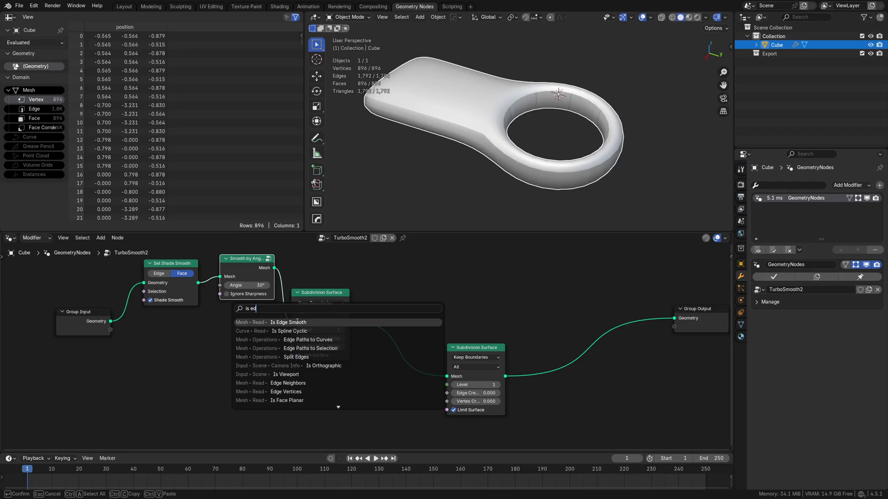
pyautogui.click(297, 322)
pyautogui.click(259, 391)
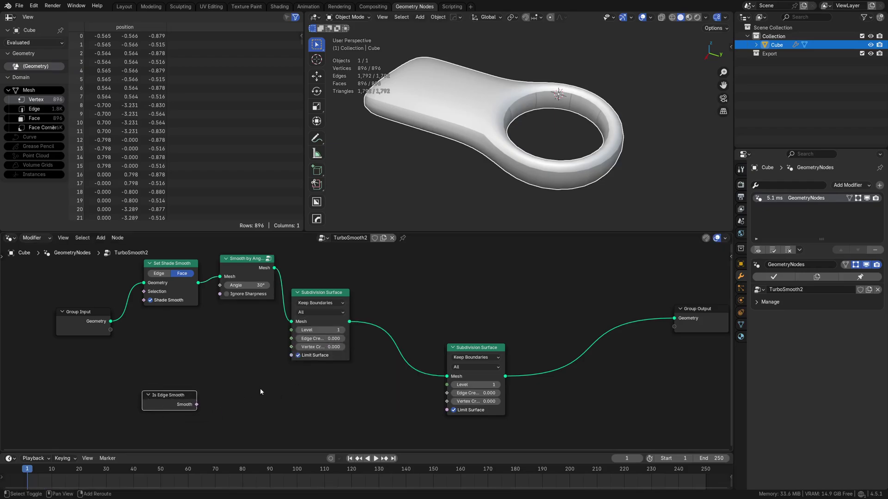
# - Add a Boolean Math Not node beside the Is Edge Smooth node
pyautogui.hotkey('shift', 'a')
pyautogui.click(250, 304)
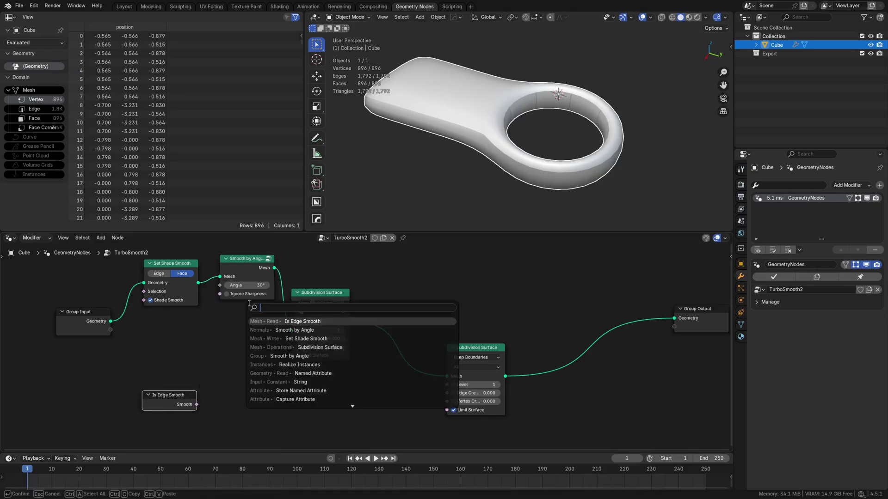
pyautogui.write('not')
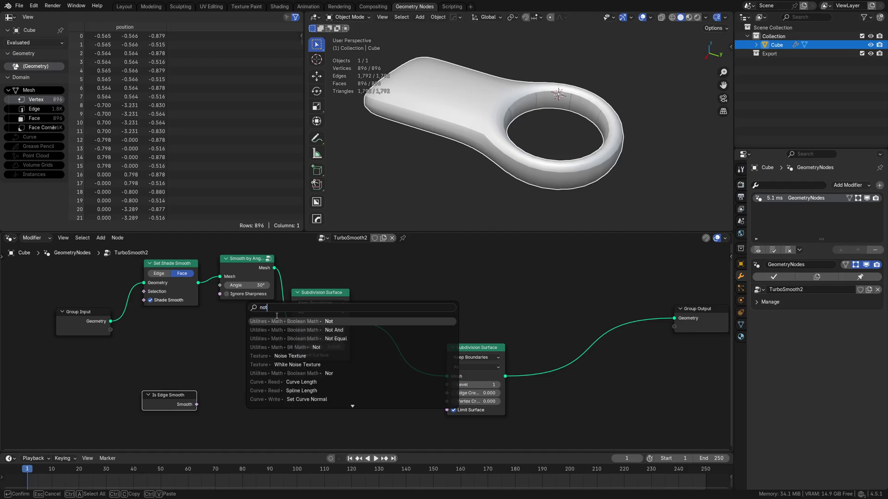
pyautogui.click(326, 321)
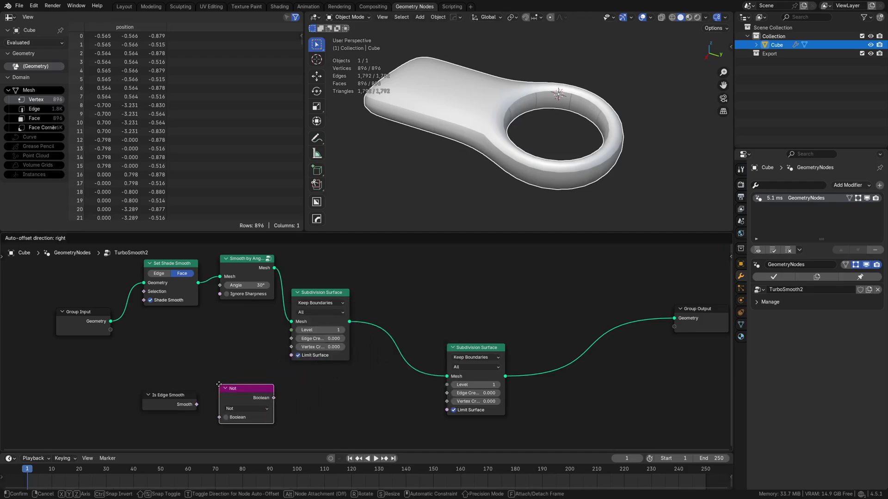
pyautogui.click(219, 385)
# - Feed Is Edge Smooth through the Not node into the first Subdivision Surface's Edge Crease input
pyautogui.moveTo(171, 396); pyautogui.dragTo(219, 416)
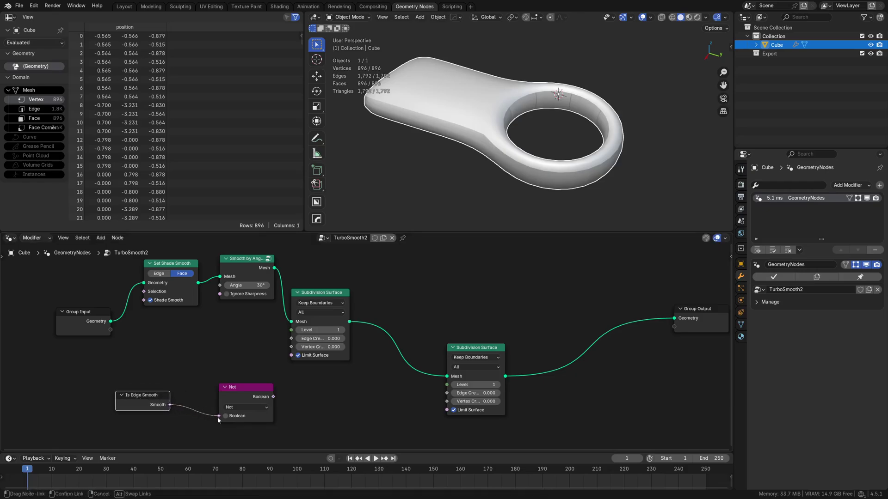
pyautogui.moveTo(273, 406); pyautogui.dragTo(290, 342)
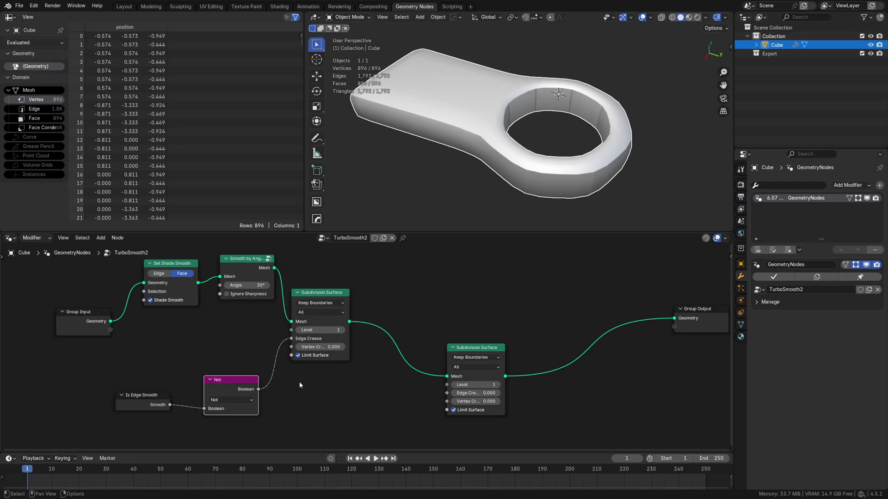
pyautogui.moveTo(251, 391); pyautogui.dragTo(243, 387)
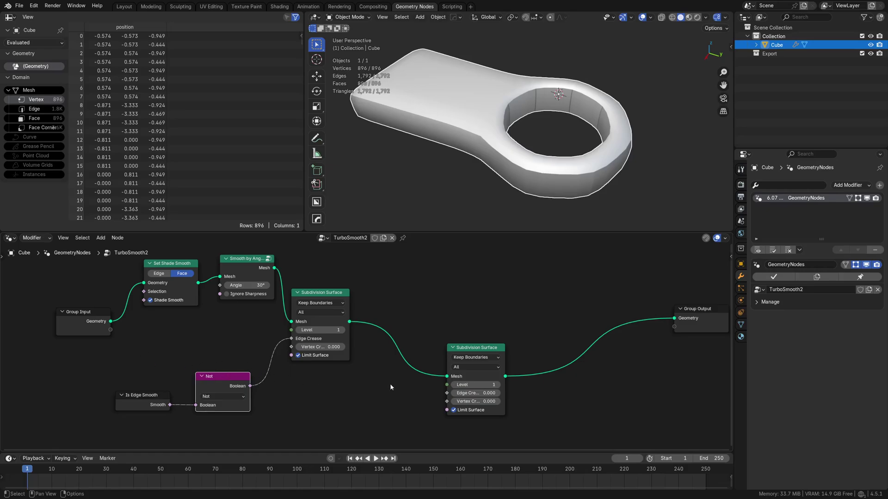
# - Set the second Subdivision Surface's Level to 0
pyautogui.moveTo(390, 388); pyautogui.dragTo(329, 372, button='middle')
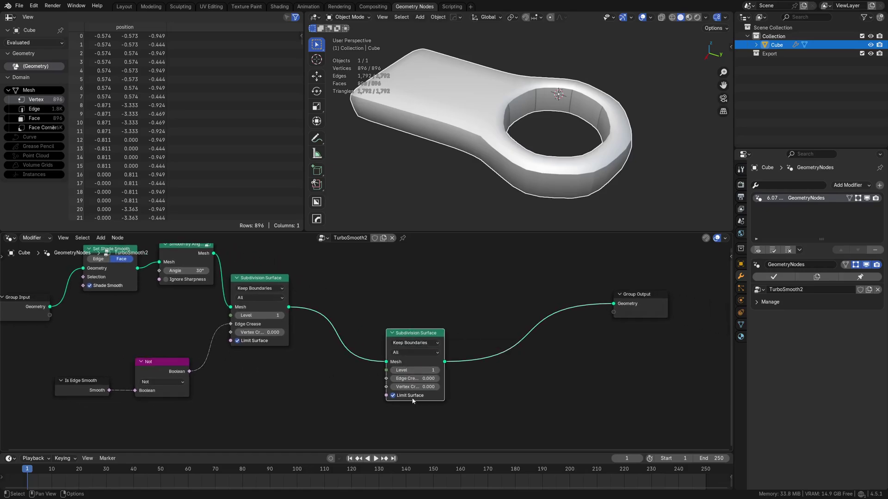
pyautogui.click(392, 371)
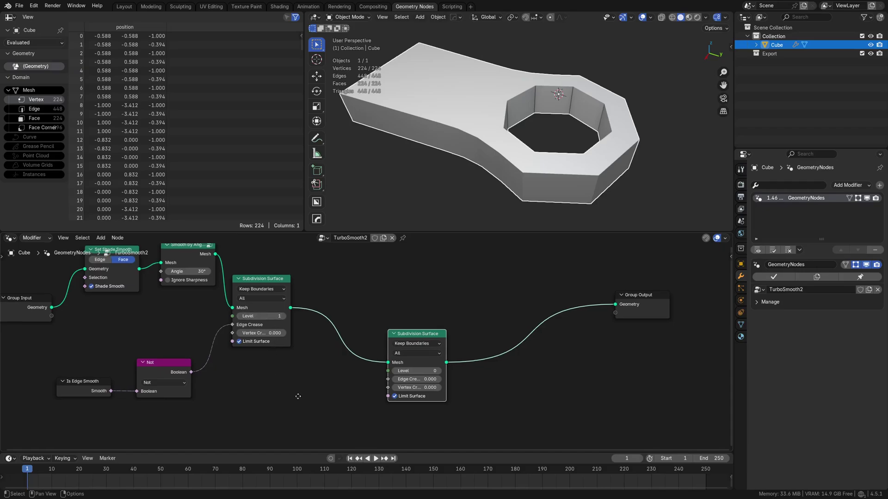
# - Add another Set Shade Smooth node, connect the second Subdivision Surface's output to its Geometry input, and set it to Edge
pyautogui.moveTo(298, 397); pyautogui.dragTo(219, 375, button='middle')
pyautogui.hscroll(1, 395, 381)
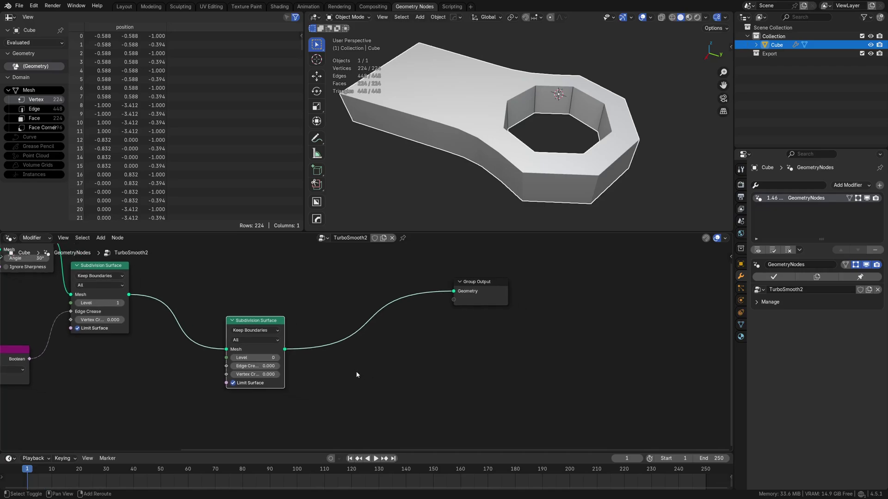
pyautogui.hotkey('shift', 'a')
pyautogui.write('set')
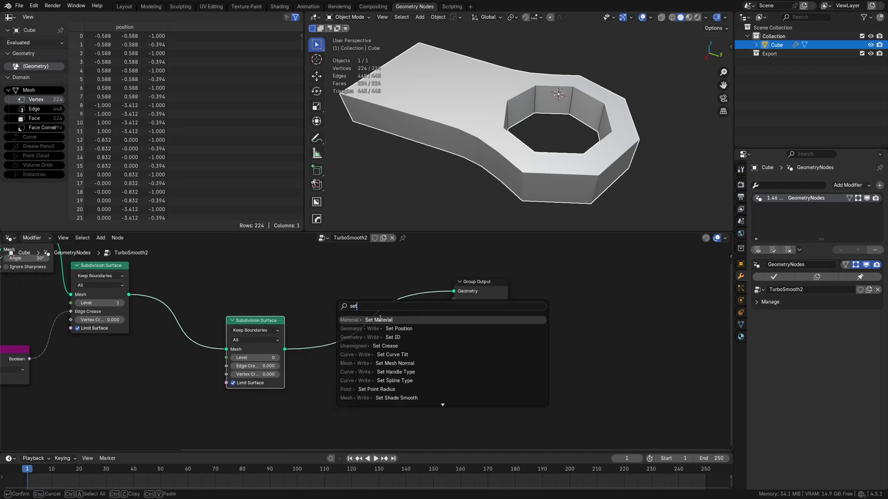
pyautogui.write(' shad')
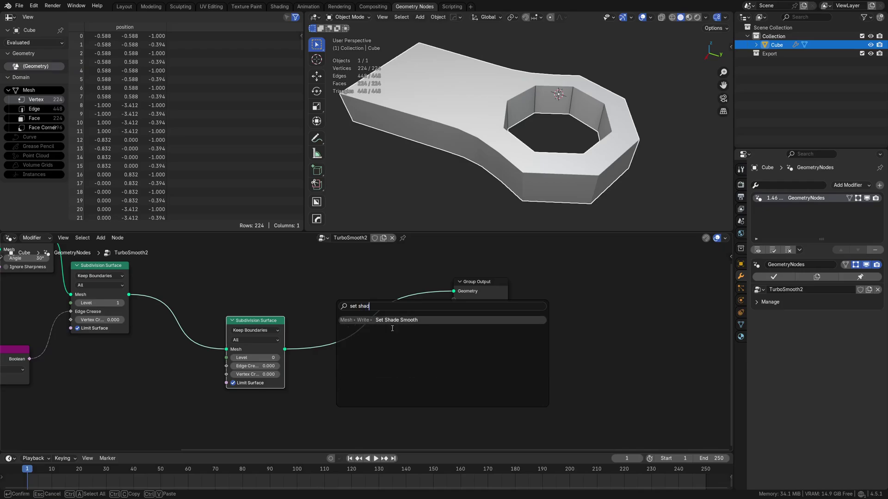
pyautogui.click(393, 320)
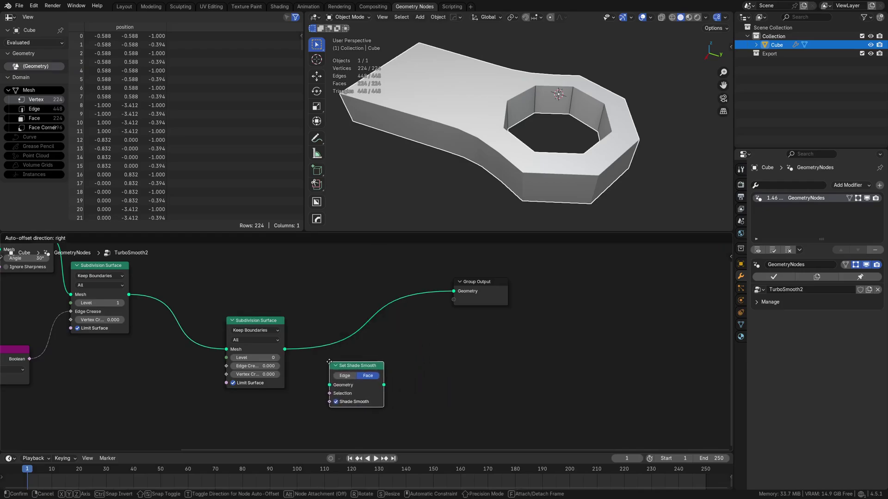
pyautogui.click(331, 363)
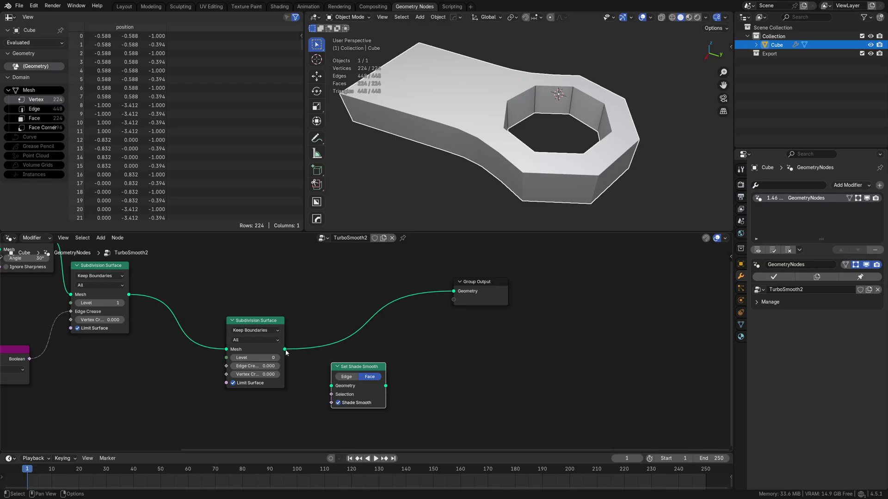
pyautogui.moveTo(284, 350); pyautogui.dragTo(431, 362)
pyautogui.click(345, 377)
# - Insert a Geometry Switch node between the second Subdivision Surface and Group Output, feeding its False input, and make room around it
pyautogui.write('sw')
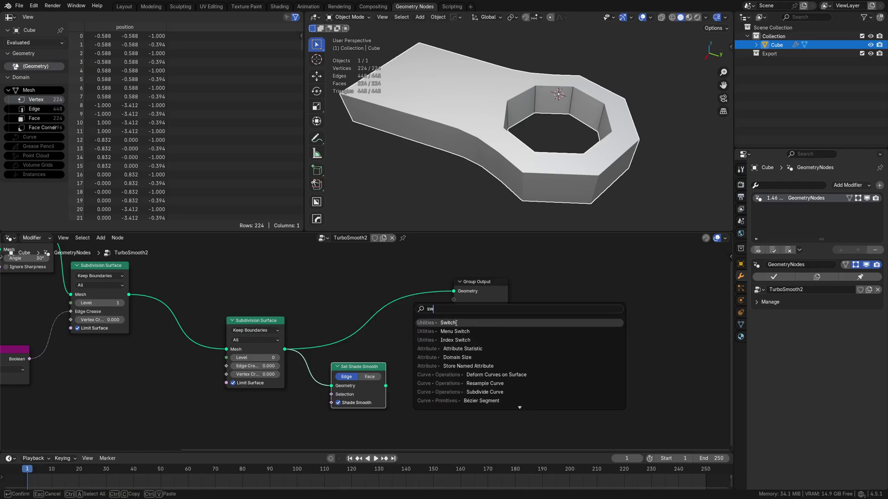
pyautogui.click(455, 323)
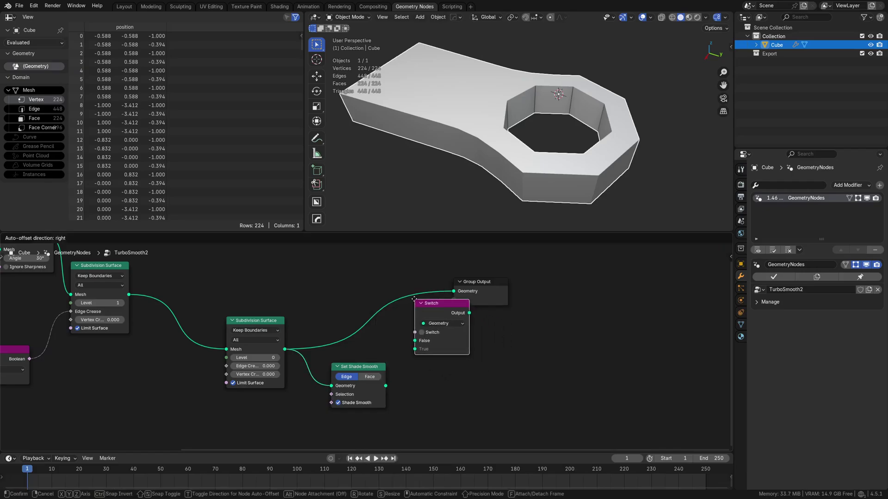
pyautogui.click(557, 292)
pyautogui.moveTo(424, 292); pyautogui.dragTo(445, 291)
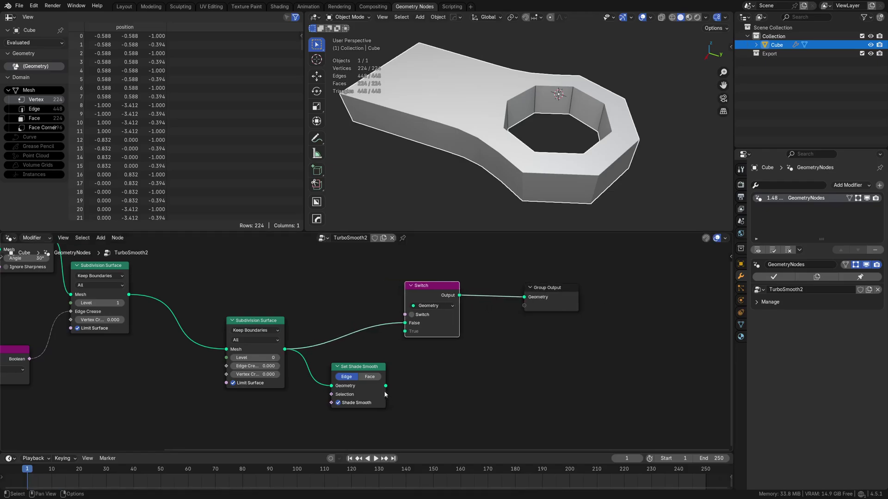
# - Connect the Edge Set Shade Smooth output to the Switch's True input and move Group Output farther from the Switch
pyautogui.moveTo(386, 386); pyautogui.dragTo(406, 338)
pyautogui.moveTo(470, 333); pyautogui.dragTo(398, 341, button='middle')
pyautogui.moveTo(284, 373); pyautogui.dragTo(281, 372)
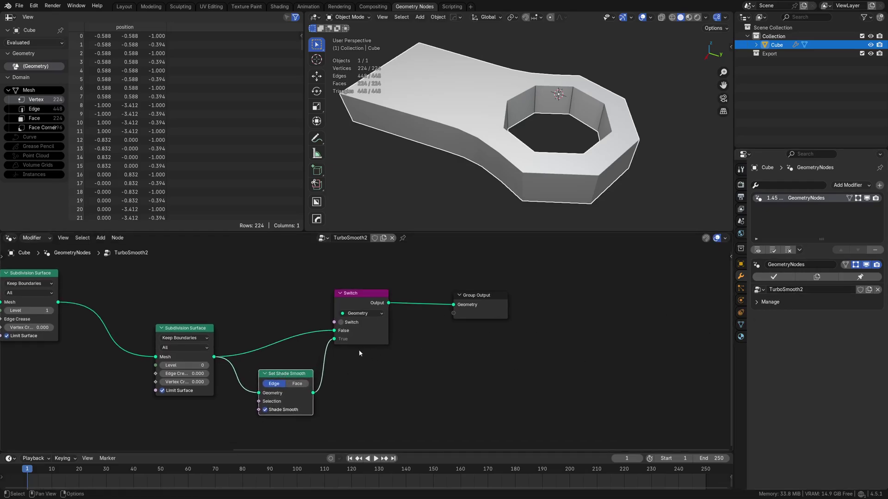
pyautogui.moveTo(467, 303); pyautogui.dragTo(500, 301)
pyautogui.moveTo(319, 330); pyautogui.dragTo(279, 336, button='middle')
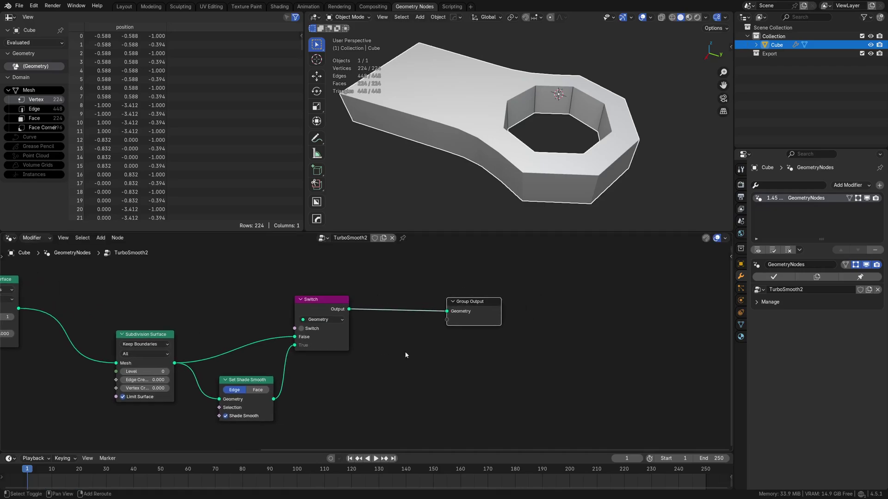
# - Insert a Realize Instances node between the Switch and Group Output and space the nodes evenly
pyautogui.hotkey('shift', 'a')
pyautogui.write('rea')
pyautogui.click(423, 320)
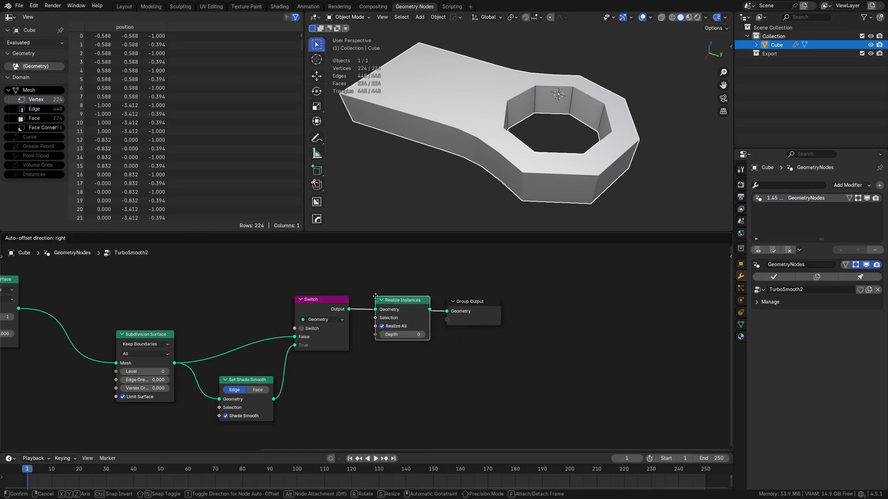
pyautogui.click(376, 296)
pyautogui.moveTo(467, 303); pyautogui.dragTo(490, 303)
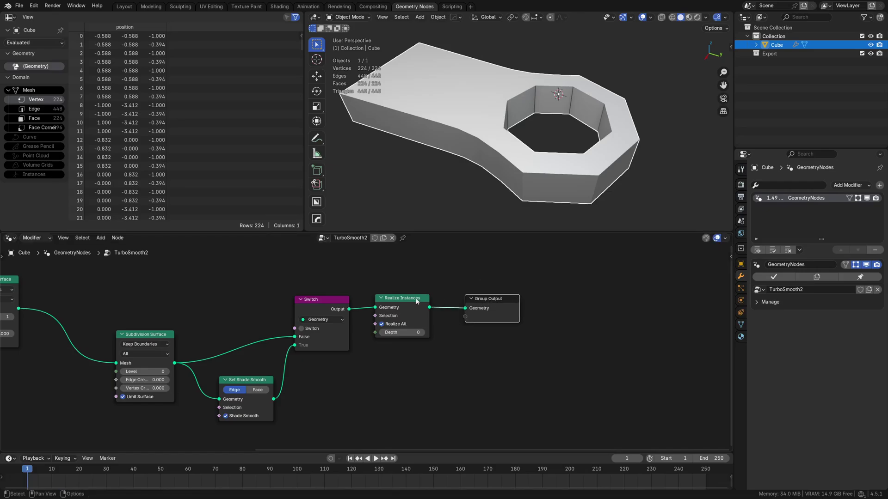
pyautogui.moveTo(417, 302); pyautogui.dragTo(421, 306)
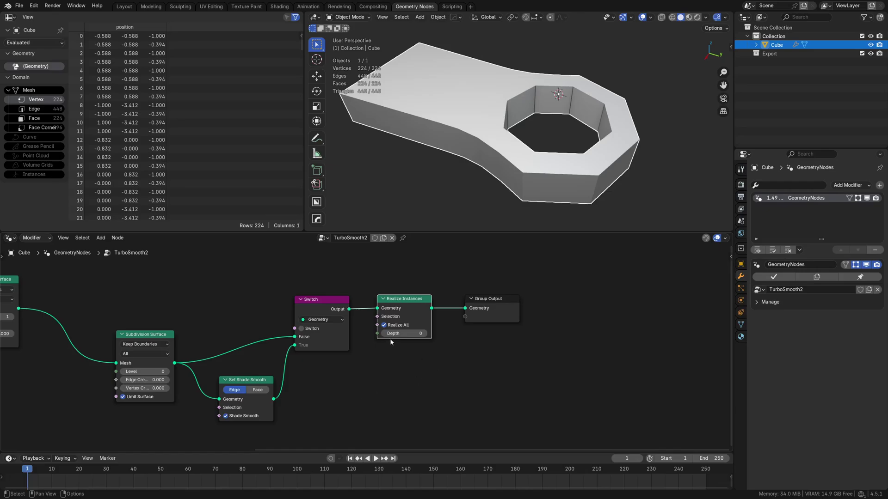
# - Move the Is Edge Smooth and Not nodes together down and away from the first Subdivision Surface
pyautogui.moveTo(391, 342); pyautogui.dragTo(469, 328, button='middle')
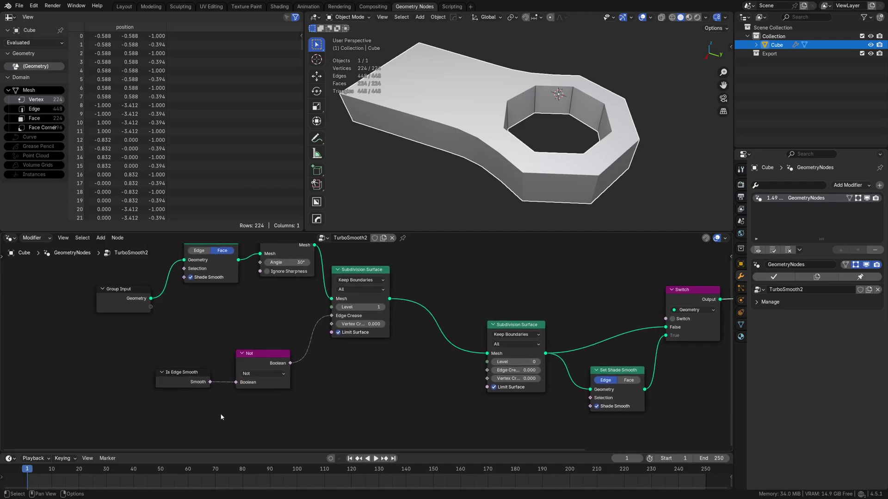
pyautogui.moveTo(214, 421); pyautogui.dragTo(291, 350)
pyautogui.moveTo(164, 416); pyautogui.dragTo(289, 351)
pyautogui.press('g')
pyautogui.click(247, 379)
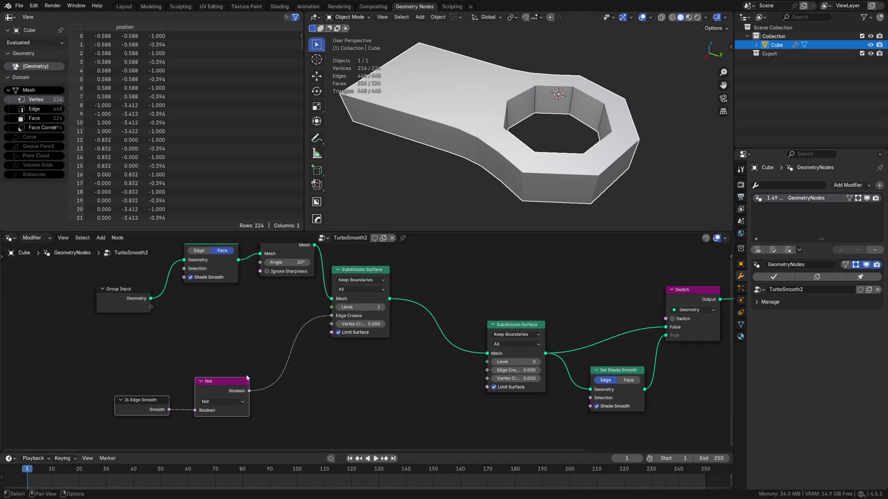
pyautogui.click(359, 373)
# - Expose the Smooth by Angle node's Angle, both Subdivision Surface Levels and the Switch condition as Group Input sockets
pyautogui.moveTo(359, 373); pyautogui.dragTo(409, 396, button='middle')
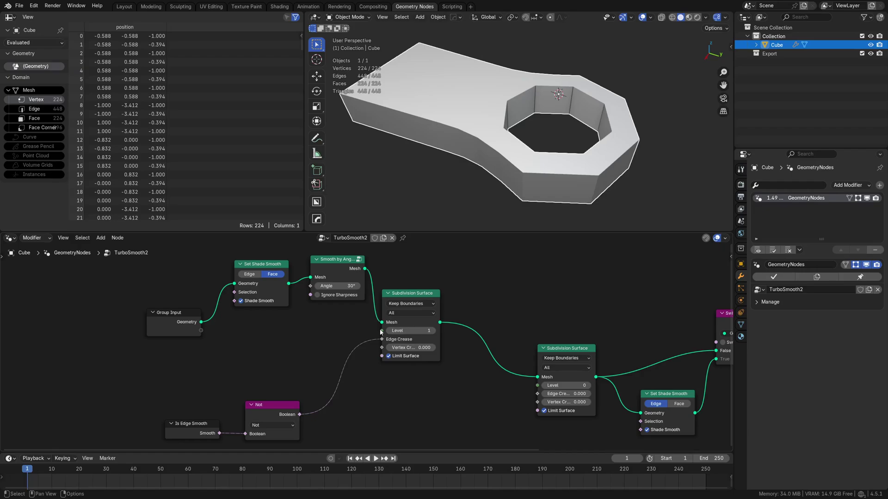
pyautogui.moveTo(311, 286); pyautogui.dragTo(200, 332)
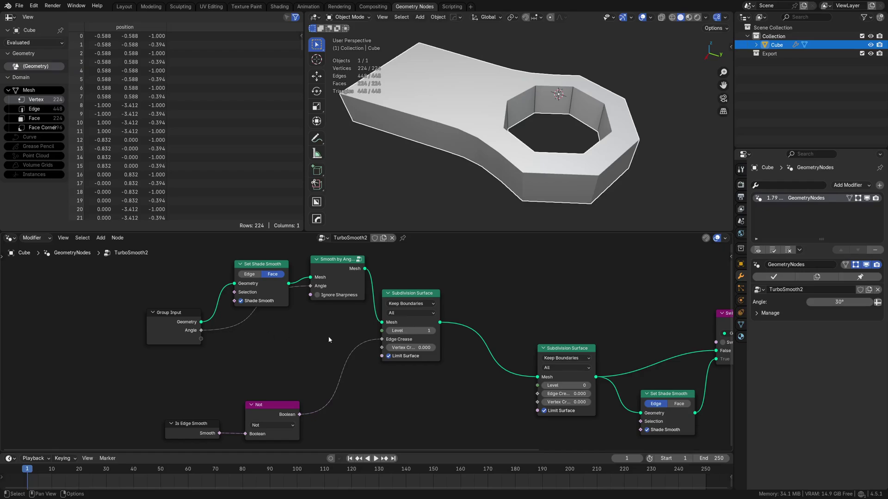
pyautogui.moveTo(382, 331); pyautogui.dragTo(201, 339)
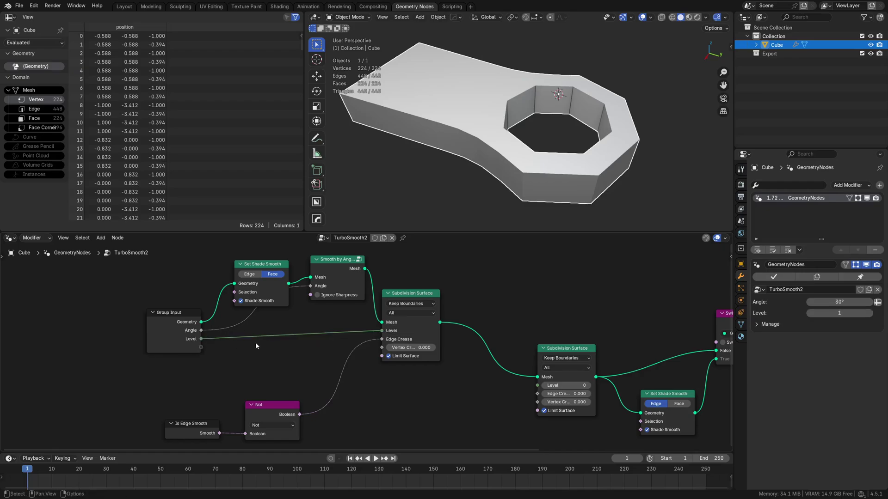
pyautogui.moveTo(537, 385); pyautogui.dragTo(207, 354)
pyautogui.moveTo(557, 422); pyautogui.dragTo(505, 411, button='middle')
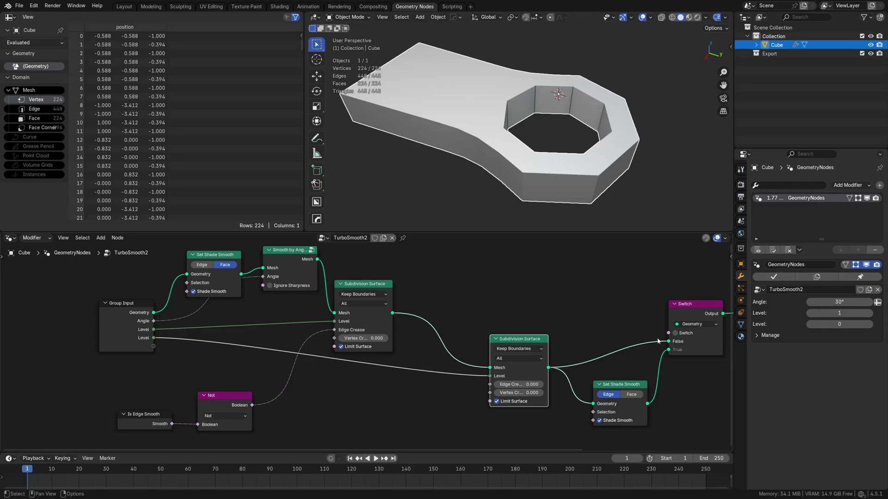
pyautogui.moveTo(669, 333); pyautogui.dragTo(155, 348)
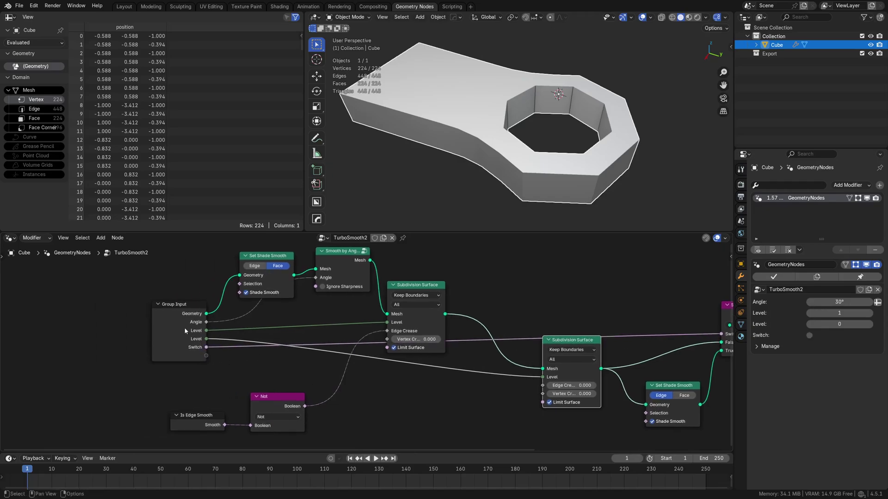
pyautogui.scroll(2, 166, 361)
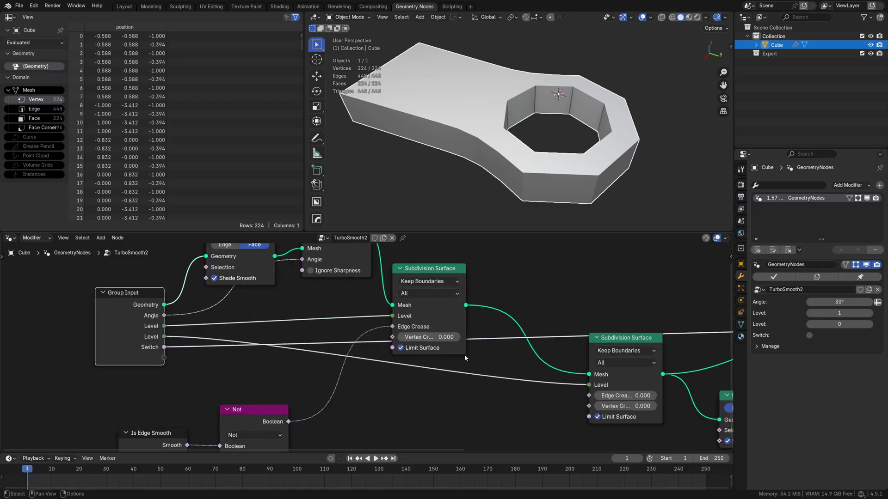
pyautogui.moveTo(668, 300); pyautogui.dragTo(649, 291, button='middle')
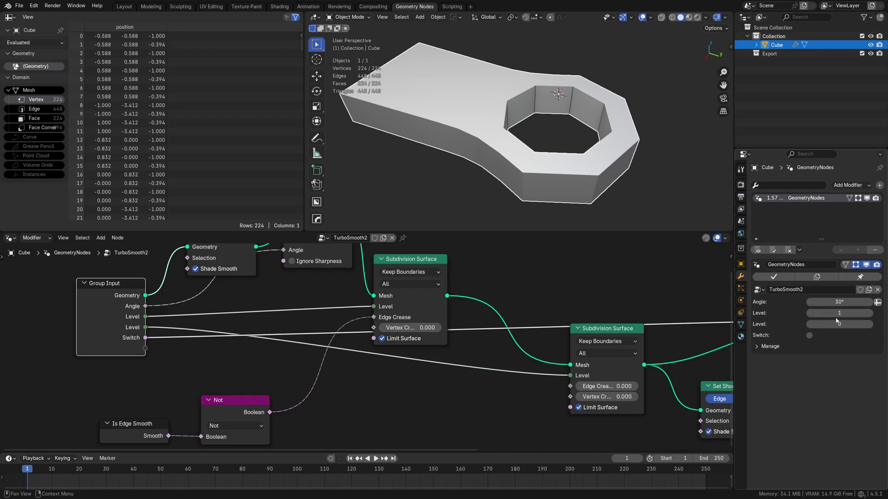
# - Rename the node group's Angle input socket as Auto Smooth
pyautogui.press('n')
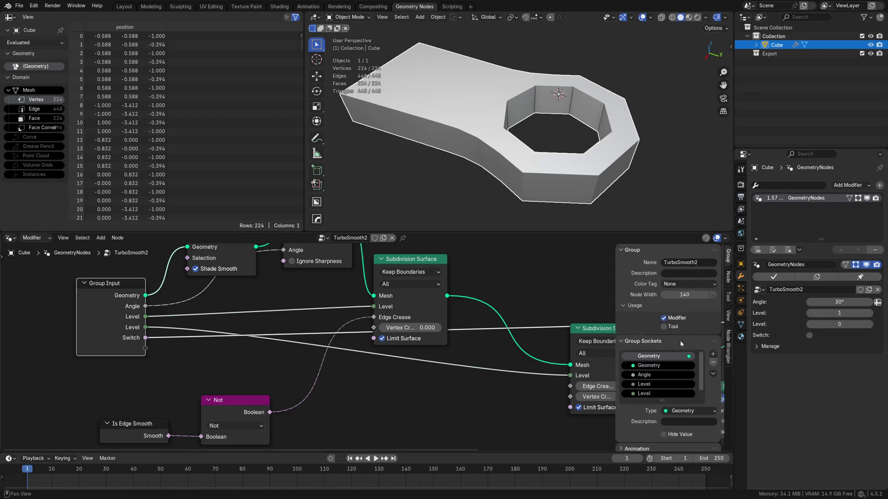
pyautogui.scroll(-1, 645, 371)
pyautogui.click(646, 366)
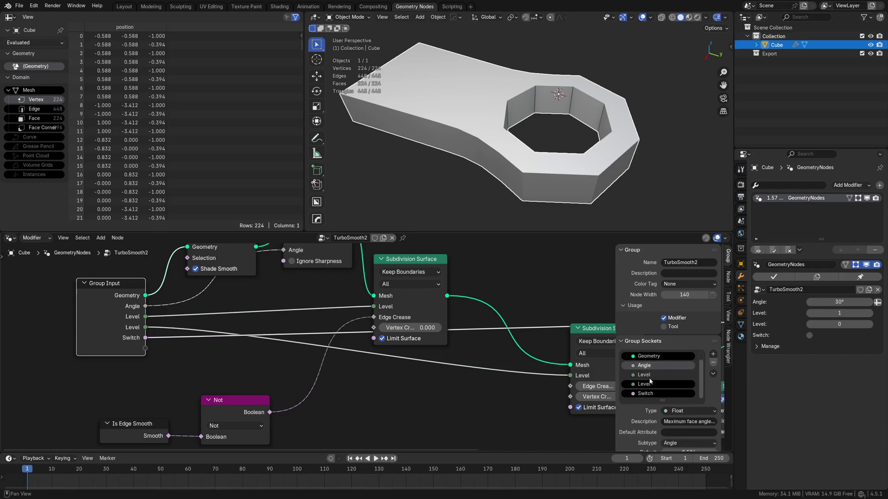
pyautogui.doubleClick(647, 368)
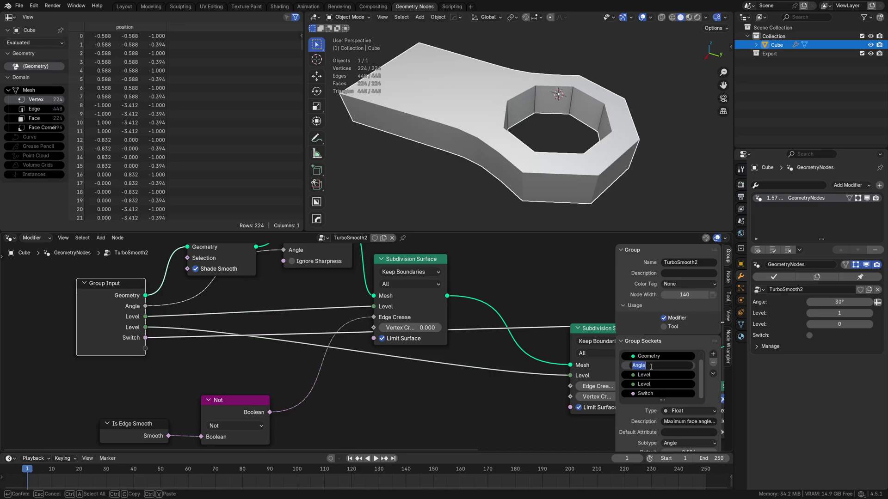
pyautogui.write('Auto Smooth')
pyautogui.press('Return')
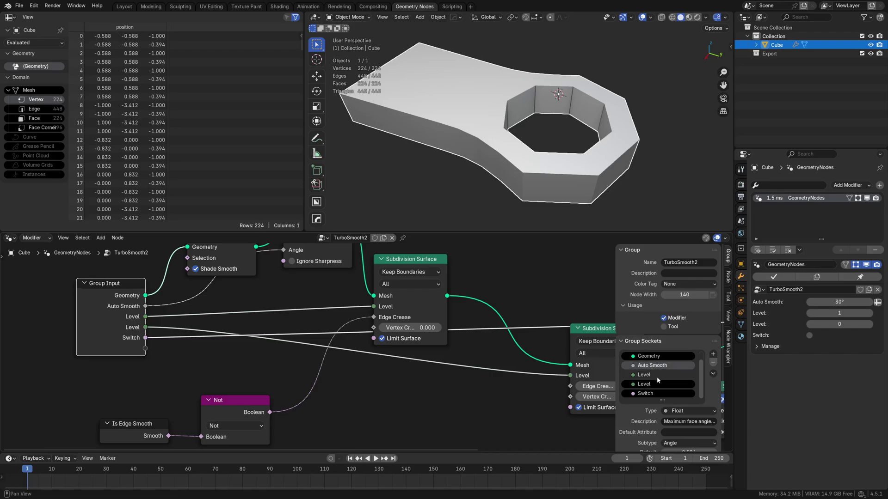
# - Rename the first Level input socket, which drives the first Subdivision Surface, as Subdivide Base
pyautogui.doubleClick(645, 375)
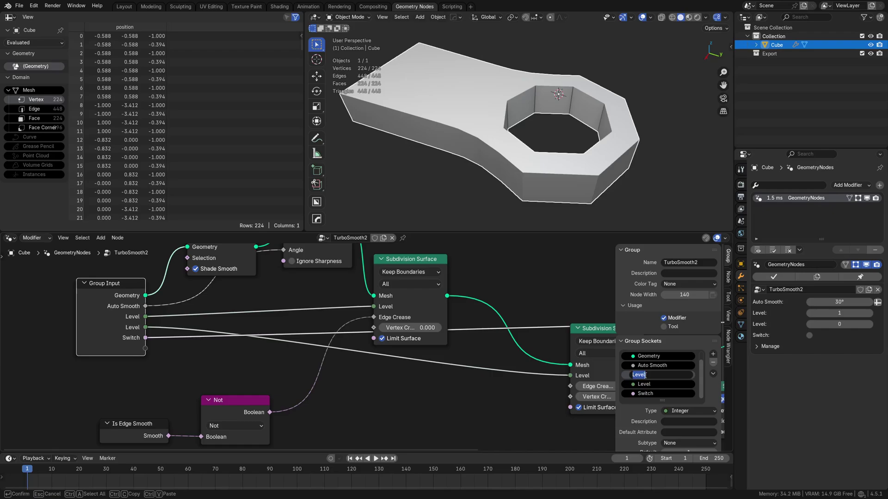
pyautogui.write('Subdivide Base')
pyautogui.press('Return')
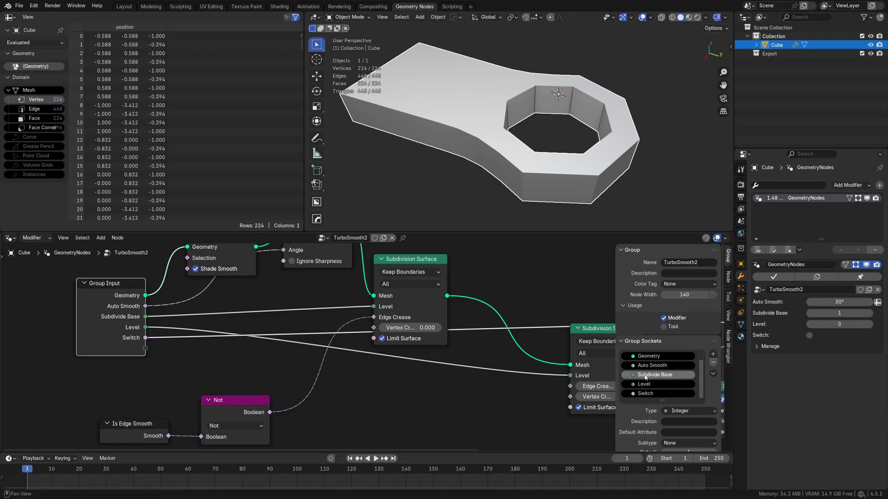
# - Rename the remaining Level input socket as Second Subdivision
pyautogui.click(645, 385)
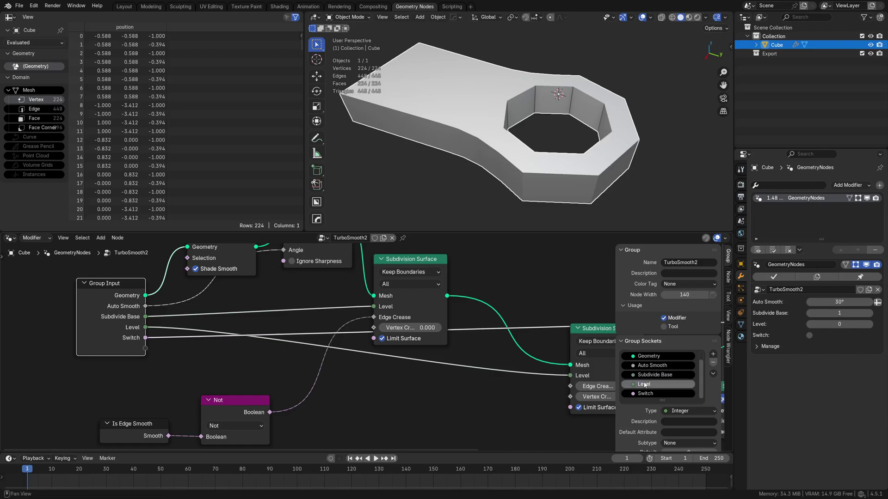
pyautogui.doubleClick(645, 384)
pyautogui.write('Secon')
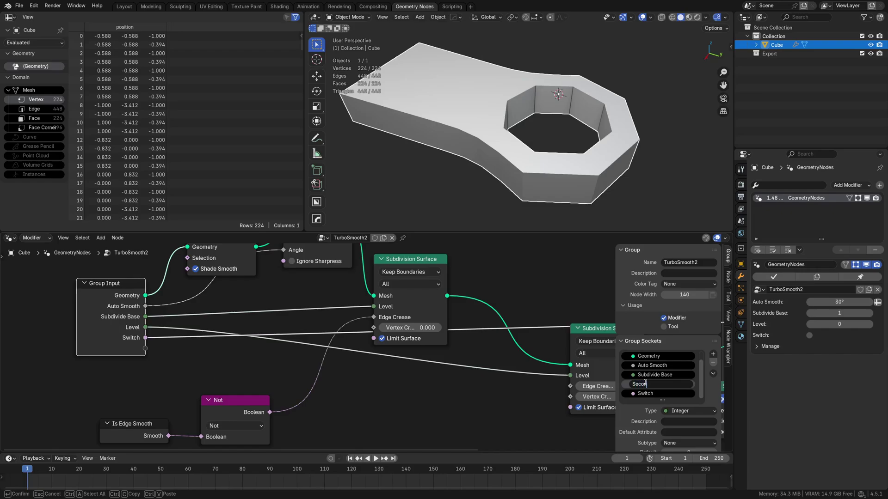
pyautogui.write('d Subdivision')
pyautogui.press('Return')
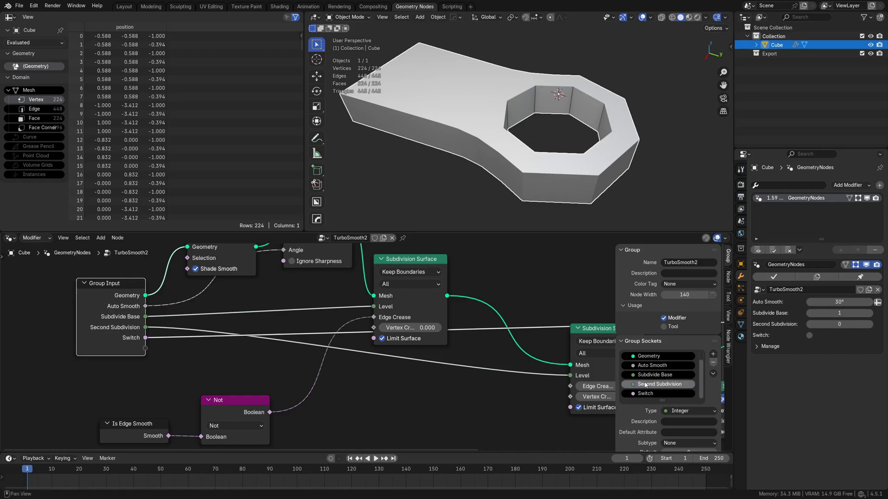
# - Rename the Switch input socket as Shade Smooth
pyautogui.doubleClick(644, 393)
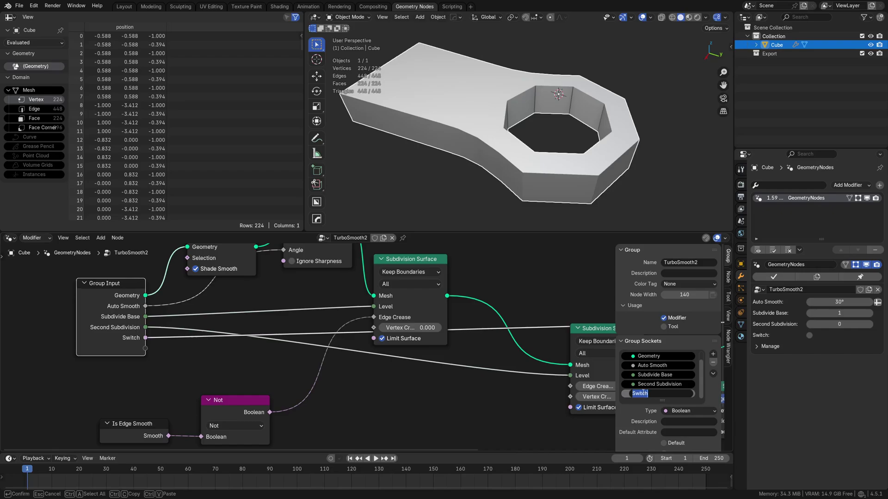
pyautogui.write('Shade Smoo')
pyautogui.press('Return')
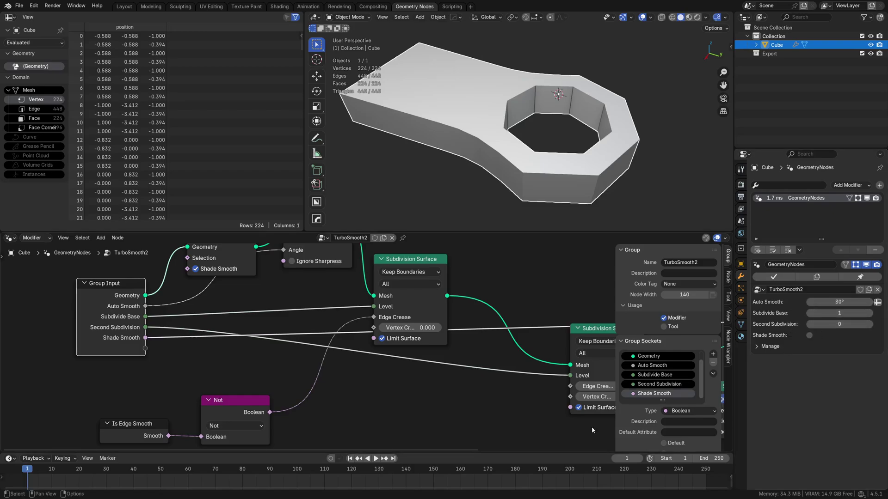
# - Move the first Subdivision Surface node slightly up and farther from the Smooth by Angle node
pyautogui.click(454, 427)
pyautogui.scroll(-3, 479, 408)
pyautogui.moveTo(442, 411); pyautogui.dragTo(321, 403, button='middle')
pyautogui.scroll(2, 321, 402)
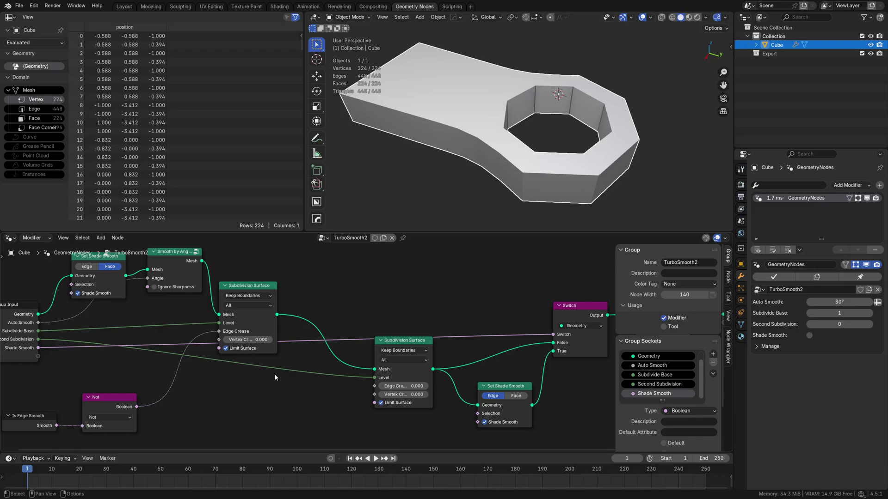
pyautogui.moveTo(263, 346); pyautogui.dragTo(297, 352, button='middle')
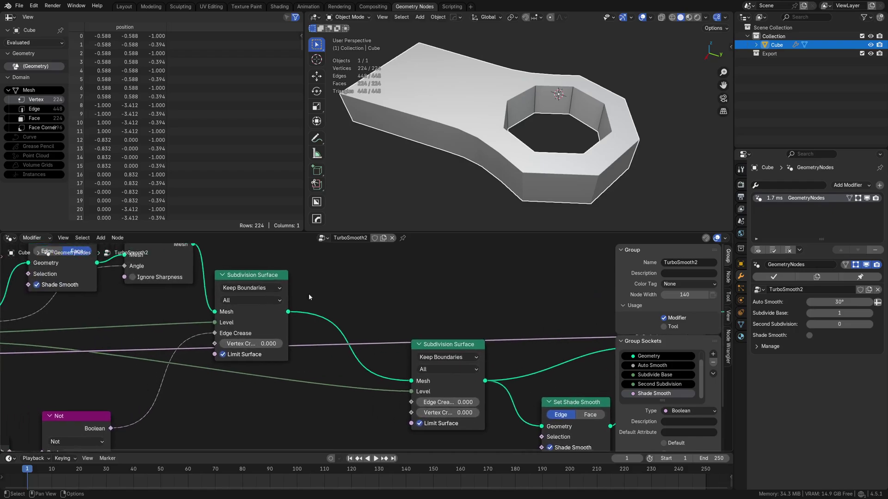
pyautogui.moveTo(267, 278); pyautogui.dragTo(295, 270)
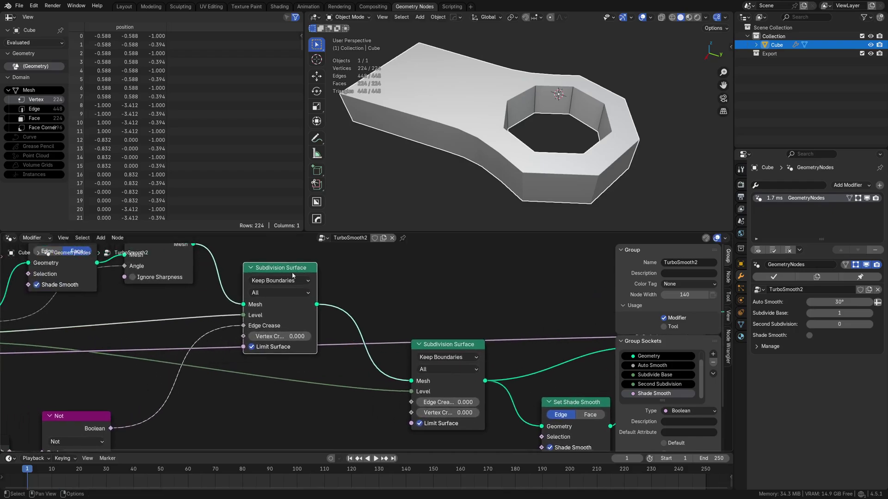
pyautogui.click(271, 289)
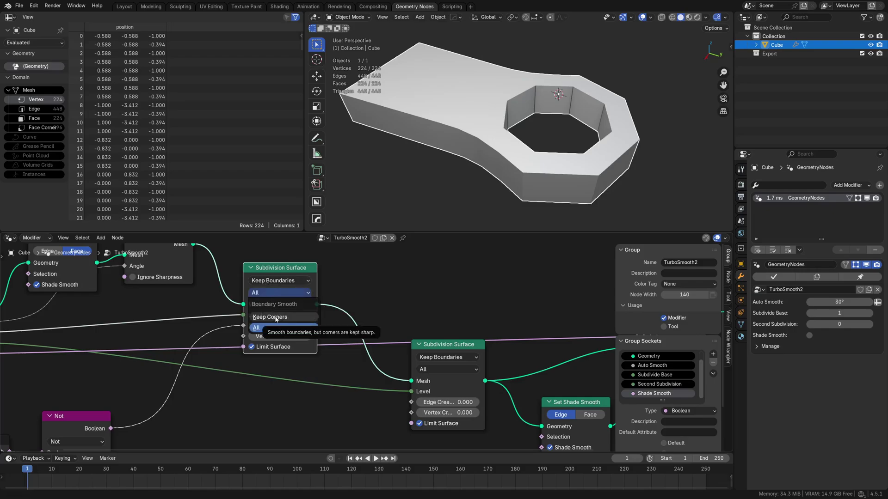
# - Add a plane to the scene and move it horizontally beside the ring-ended object
pyautogui.click(421, 175)
pyautogui.scroll(-4, 464, 149)
pyautogui.hotkey('shift', 'a')
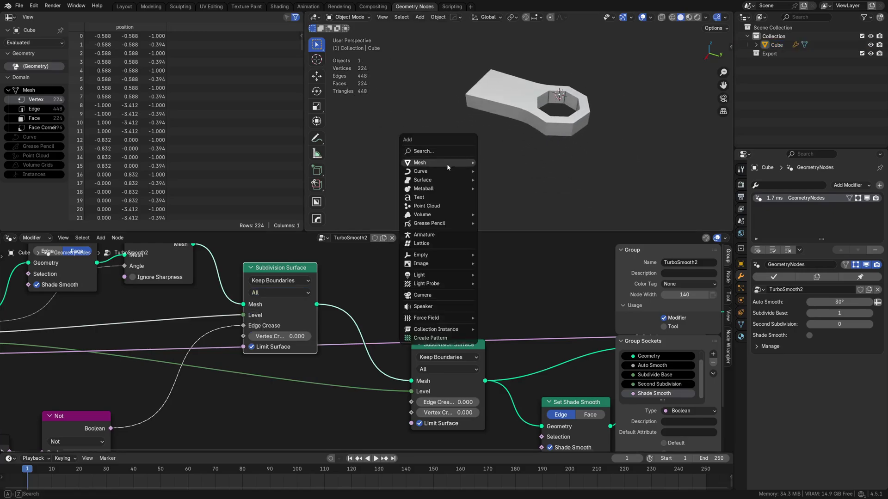
pyautogui.moveTo(447, 164)
pyautogui.click(497, 170)
pyautogui.press('g')
pyautogui.hotkey('shift', 'z')
pyautogui.click(368, 215)
# - Lengthen the plane by moving one of its end edges about 2.2 m along Y
pyautogui.press('Tab')
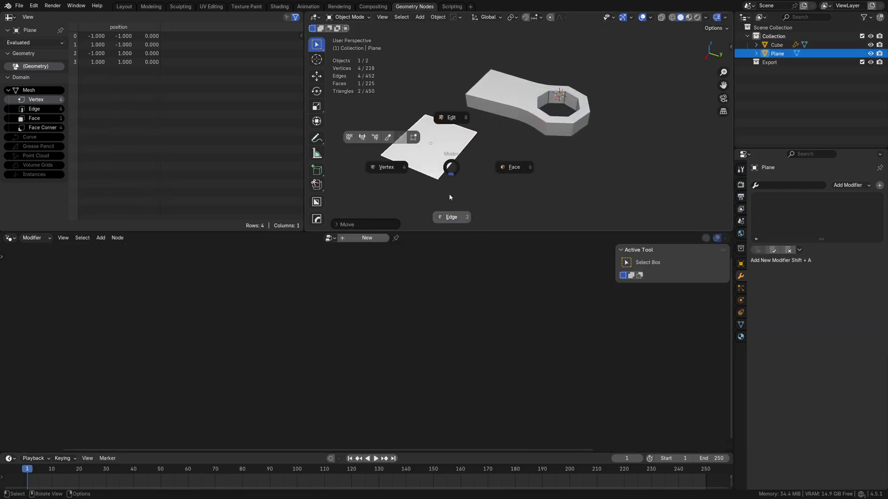
pyautogui.click(449, 204)
pyautogui.click(452, 164)
pyautogui.press('g')
pyautogui.press('y')
pyautogui.click(521, 190)
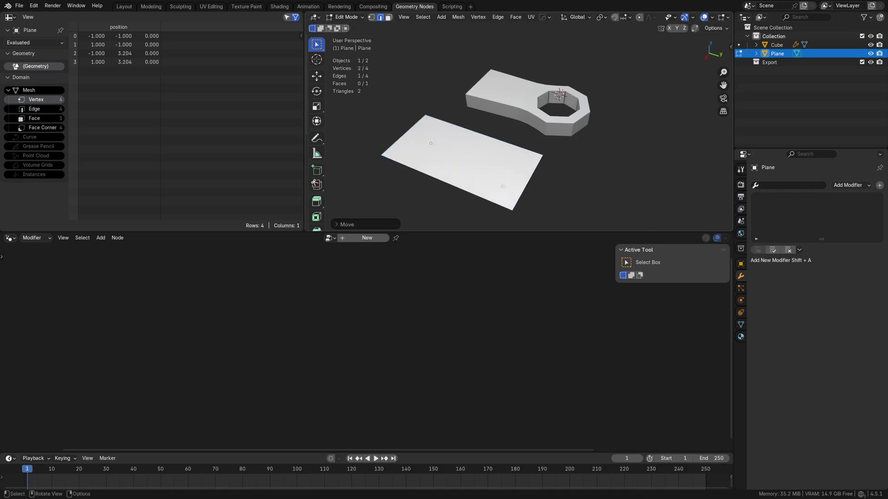
# - Add a centred loop cut across the lengthened plane's width
pyautogui.hotkey('ctrl', 'r')
pyautogui.click(459, 184)
pyautogui.rightClick(459, 184)
# - Taper the plane's extended end by moving its outer corner vertex about 0.85 m inward along X, and return to Object Mode
pyautogui.press('Tab')
pyautogui.click(402, 188)
pyautogui.click(514, 206)
pyautogui.press('g')
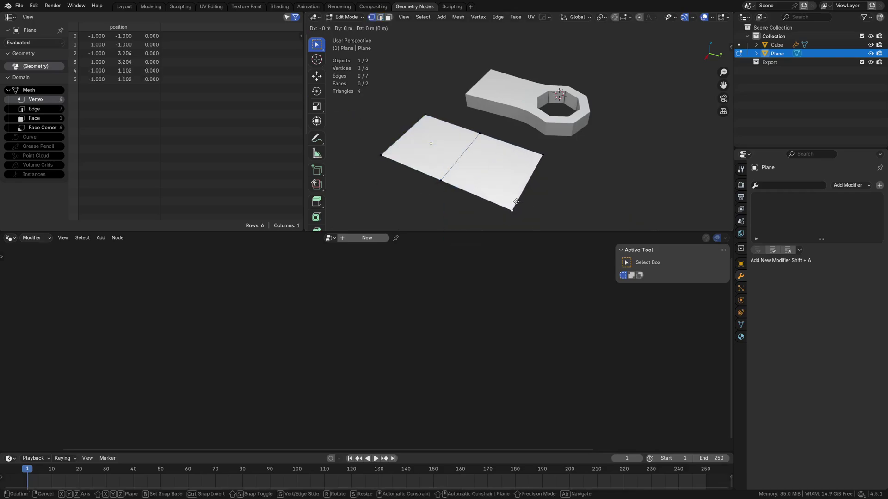
pyautogui.press('x')
pyautogui.click(528, 175)
pyautogui.press('Tab')
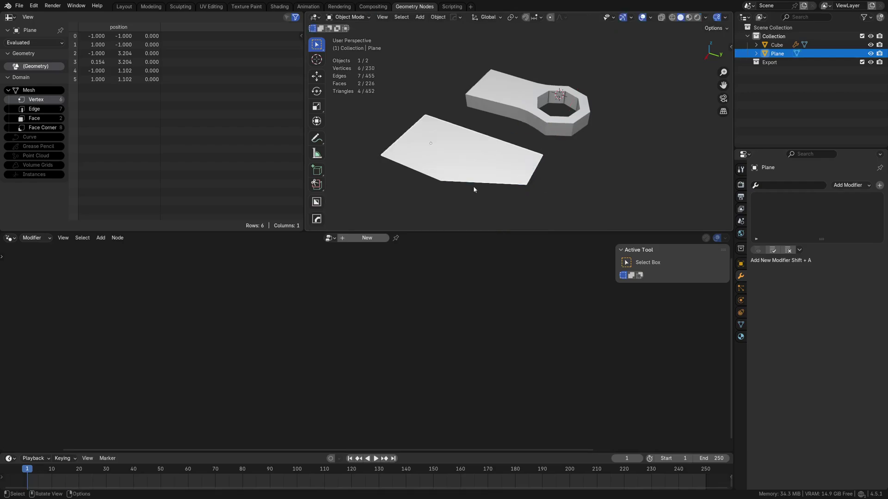
# - Add the TurboSmooth2 node group as a modifier to the plane
pyautogui.click(330, 238)
pyautogui.click(360, 277)
pyautogui.click(879, 186)
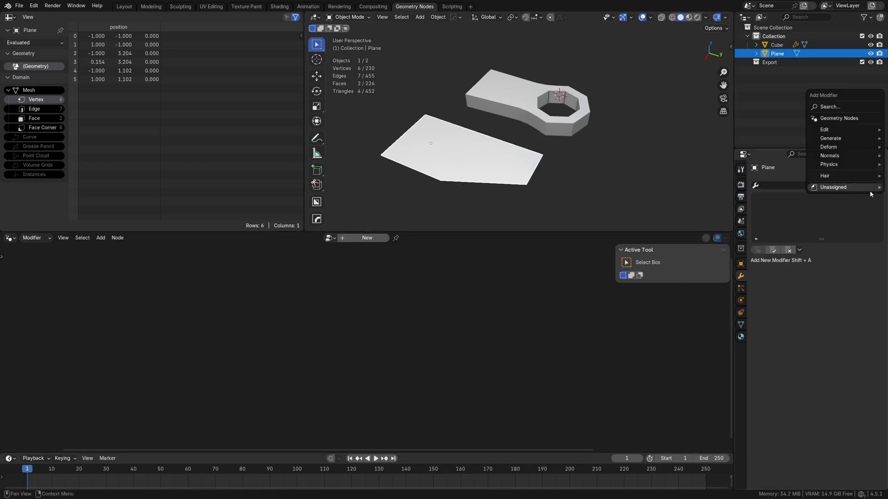
pyautogui.moveTo(815, 195)
pyautogui.click(764, 217)
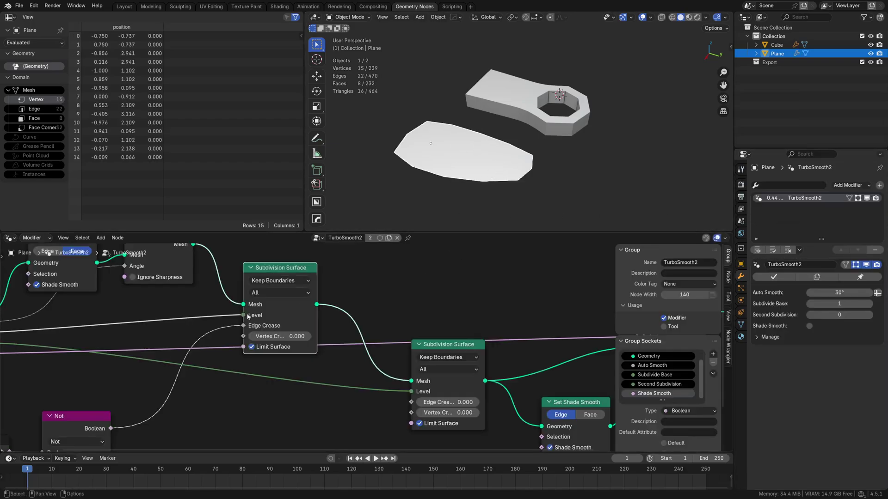
# - Set the first Subdivision Surface node's boundary smoothing to Keep Corners
pyautogui.click(277, 293)
pyautogui.click(276, 317)
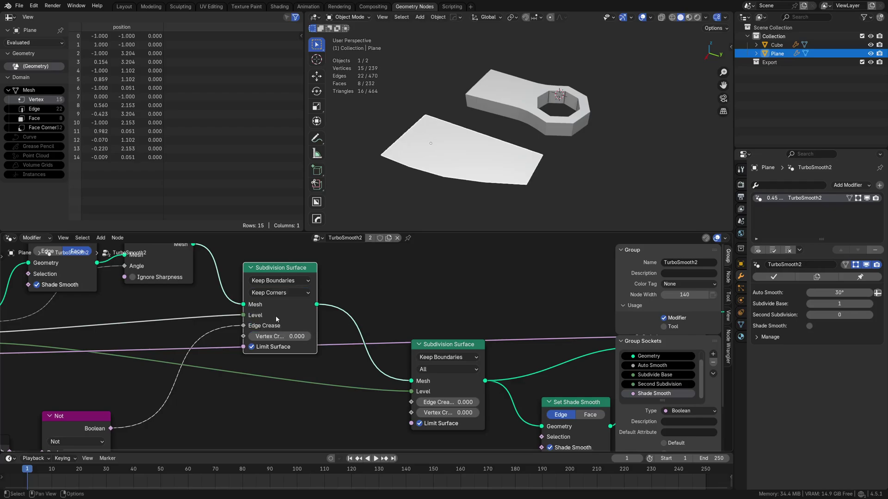
# - Try Keep Corners boundary smoothing on the second Subdivision Surface node and restore it to All
pyautogui.click(455, 372)
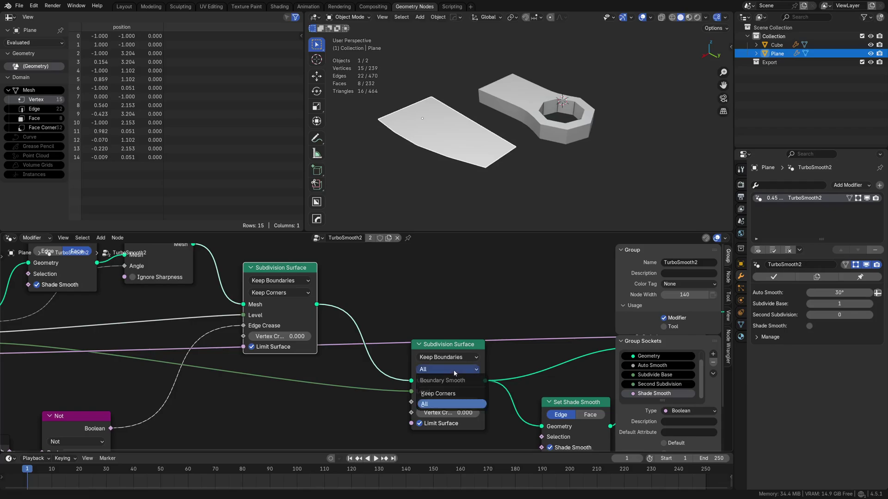
pyautogui.click(444, 396)
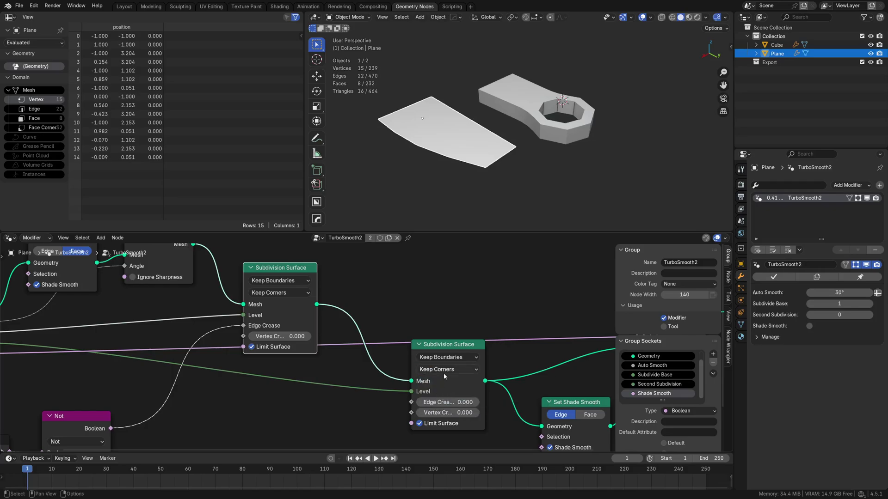
pyautogui.click(443, 372)
pyautogui.click(439, 404)
# - Mark the TurboSmooth2 node group as an asset
pyautogui.moveTo(477, 166); pyautogui.dragTo(537, 140, button='middle')
pyautogui.scroll(4, 453, 143)
pyautogui.scroll(-1, 524, 148)
pyautogui.moveTo(527, 320); pyautogui.dragTo(362, 288, button='middle')
pyautogui.scroll(-2, 419, 306)
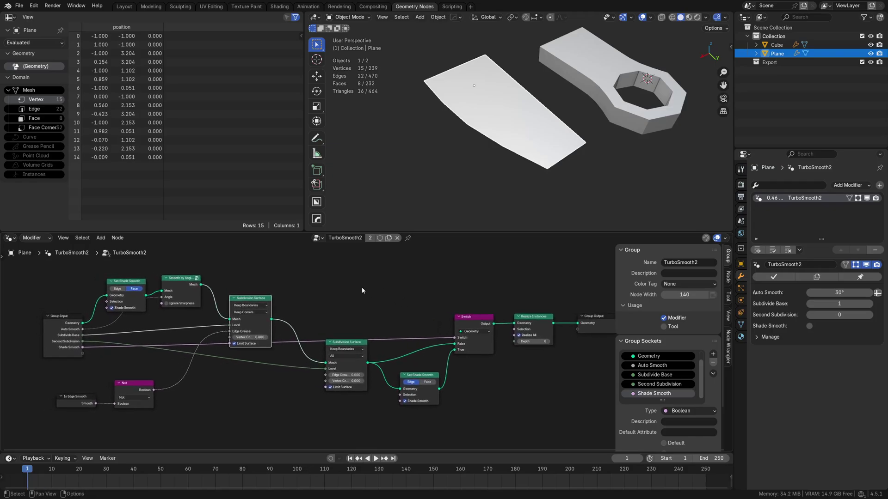
pyautogui.rightClick(344, 237)
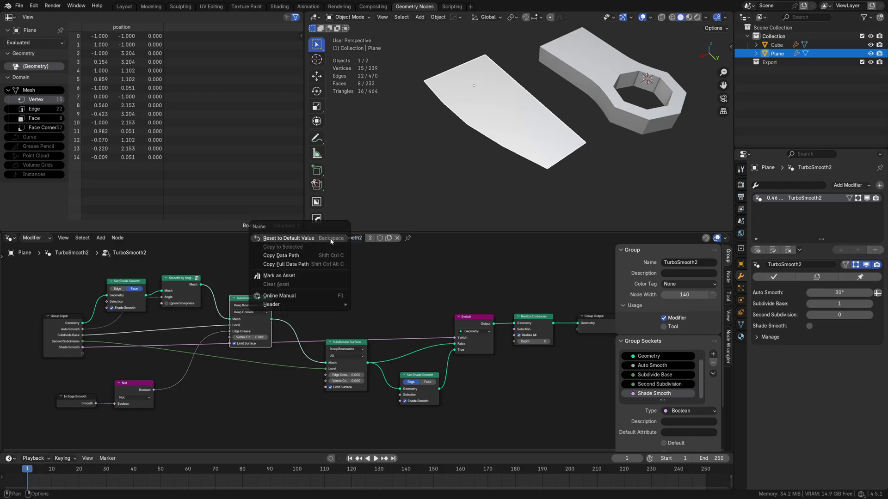
pyautogui.click(317, 276)
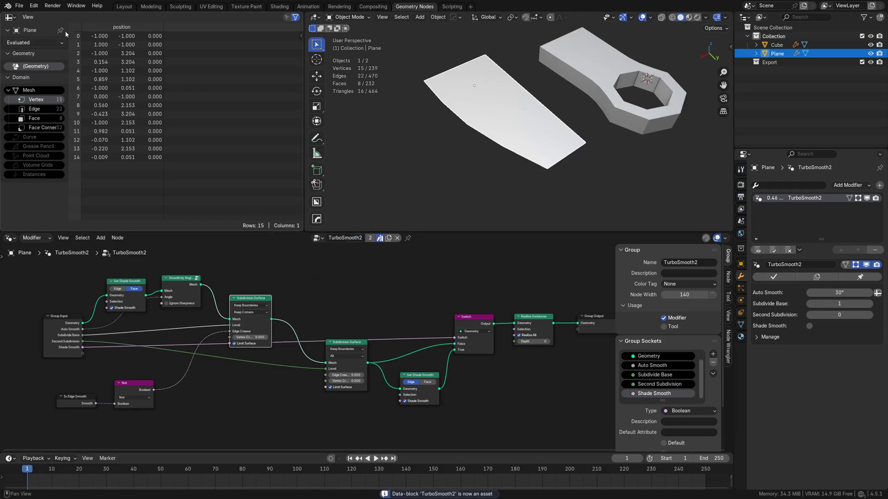
# - Start saving the file under a new name and create a Geonodemodifiers folder on the Desktop
pyautogui.click(20, 6)
pyautogui.click(37, 70)
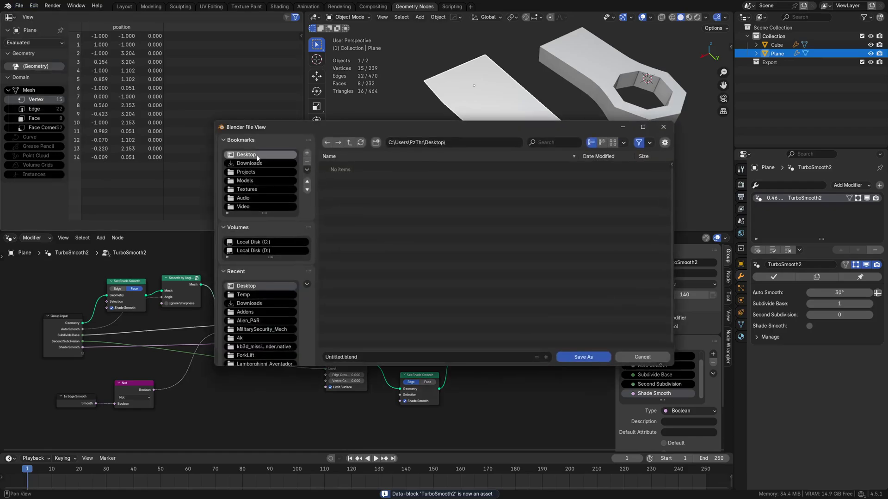
pyautogui.rightClick(395, 312)
pyautogui.click(381, 315)
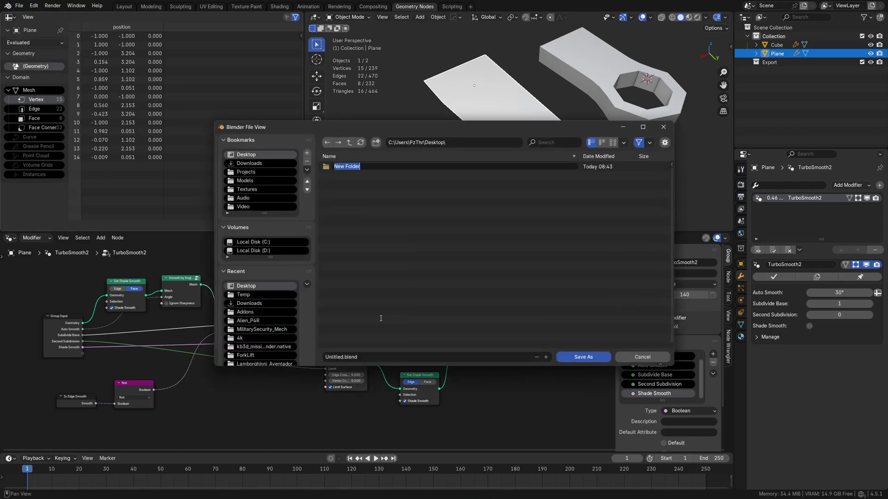
pyautogui.write('Geonodemodifiers')
pyautogui.press('Return')
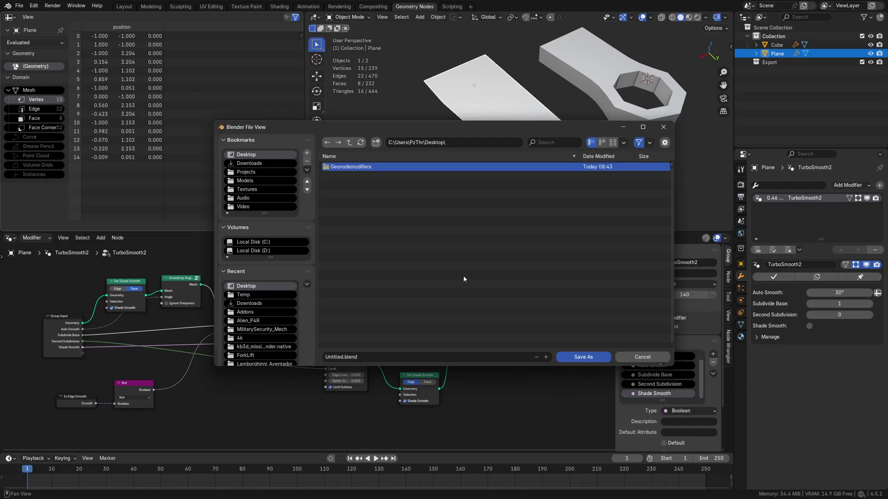
# - Save the file as turbosmooth inside the Geonodemodifiers folder
pyautogui.doubleClick(369, 168)
pyautogui.click(348, 357)
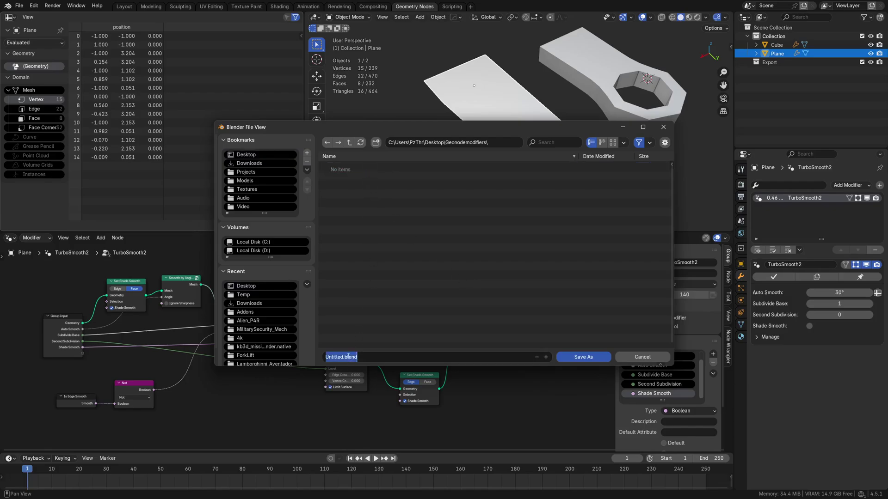
pyautogui.write('a')
pyautogui.write('turbosmooth')
pyautogui.press('Return')
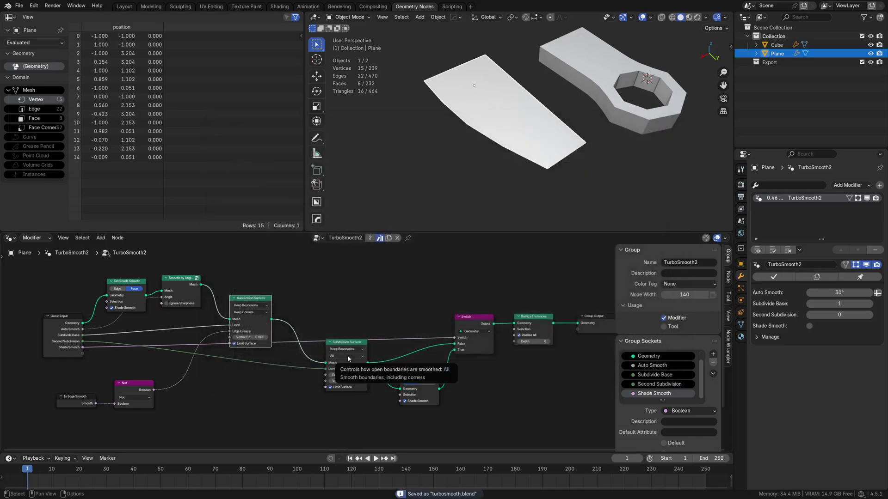
# - Add the Geonodemodifiers folder on the Desktop as an asset library in the file path preferences
pyautogui.click(34, 5)
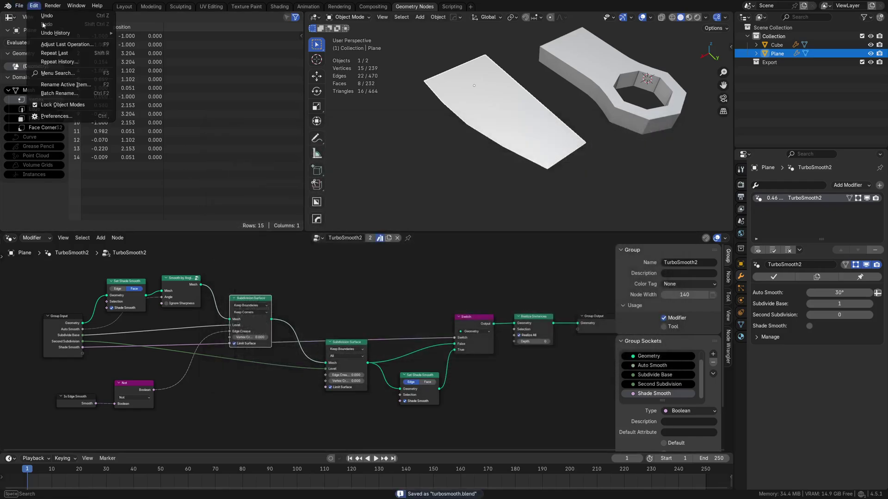
pyautogui.click(54, 116)
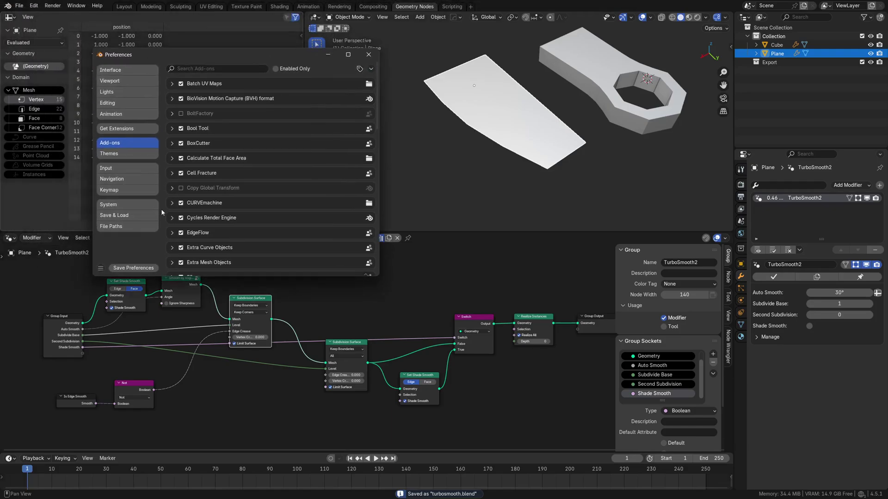
pyautogui.click(129, 215)
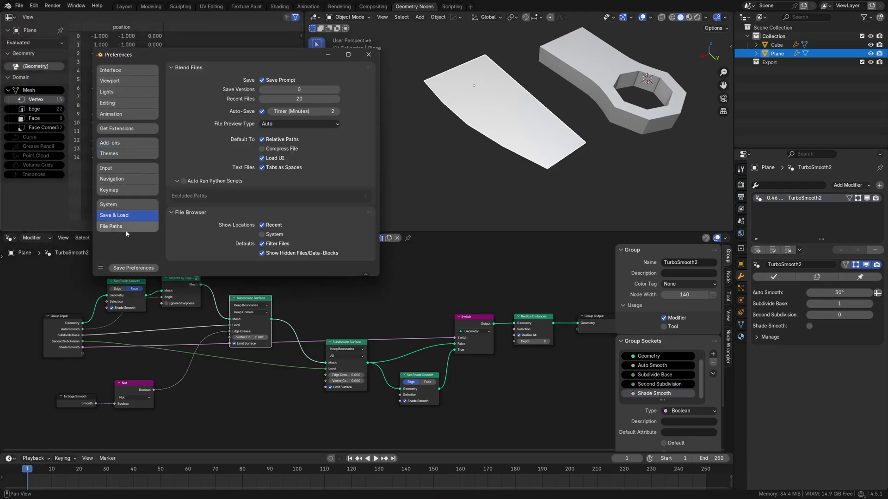
pyautogui.click(130, 228)
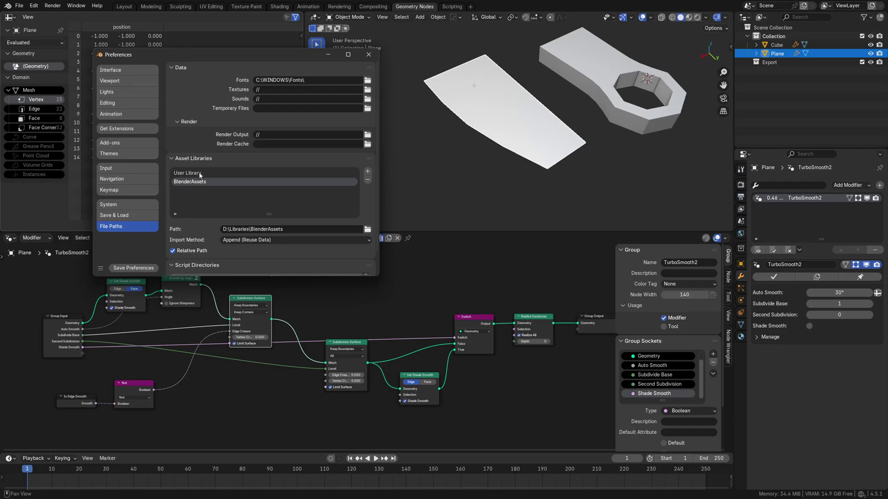
pyautogui.click(368, 171)
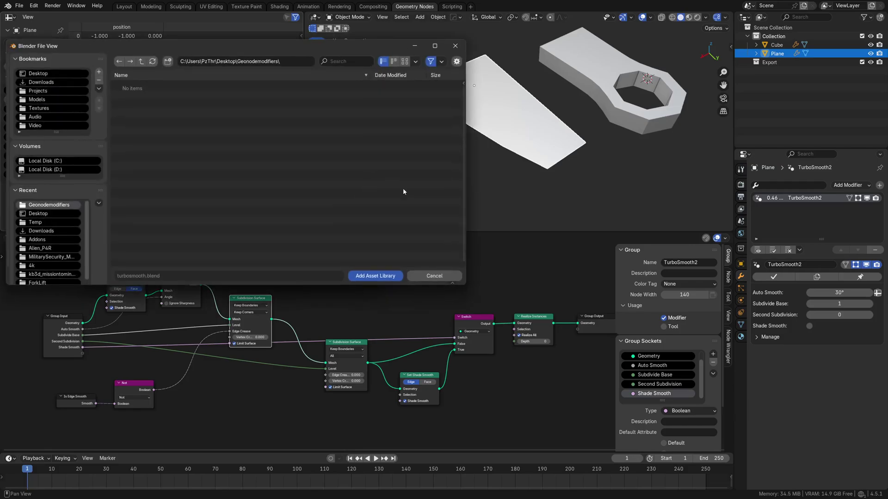
pyautogui.click(38, 73)
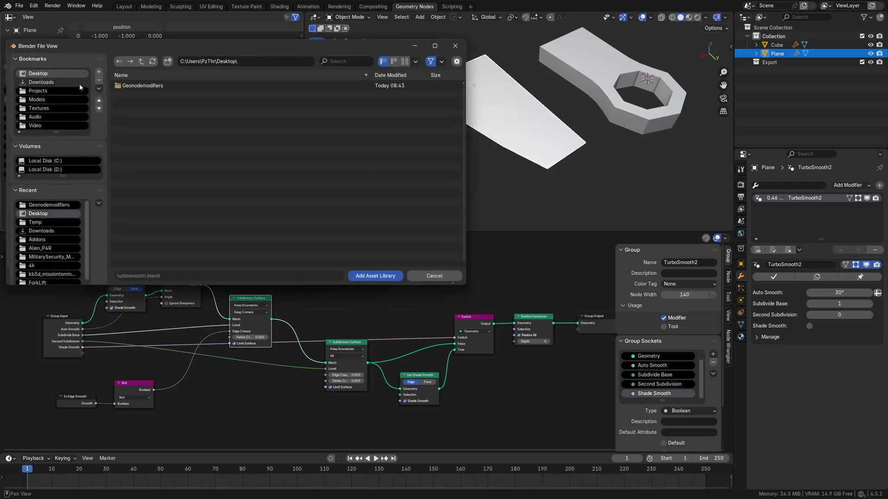
pyautogui.doubleClick(145, 89)
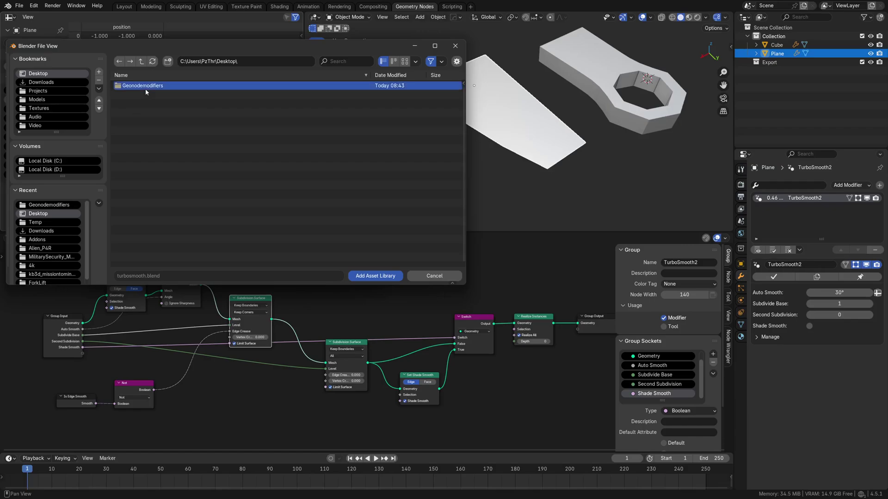
pyautogui.click(375, 276)
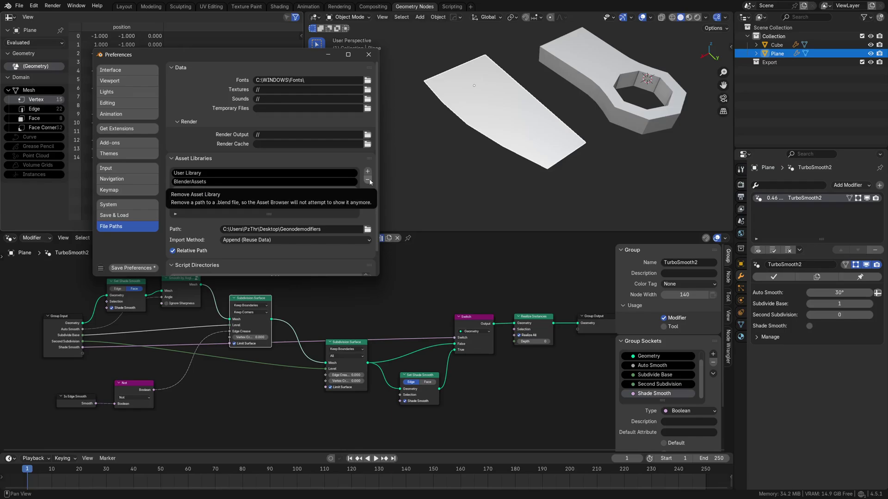
pyautogui.click(369, 54)
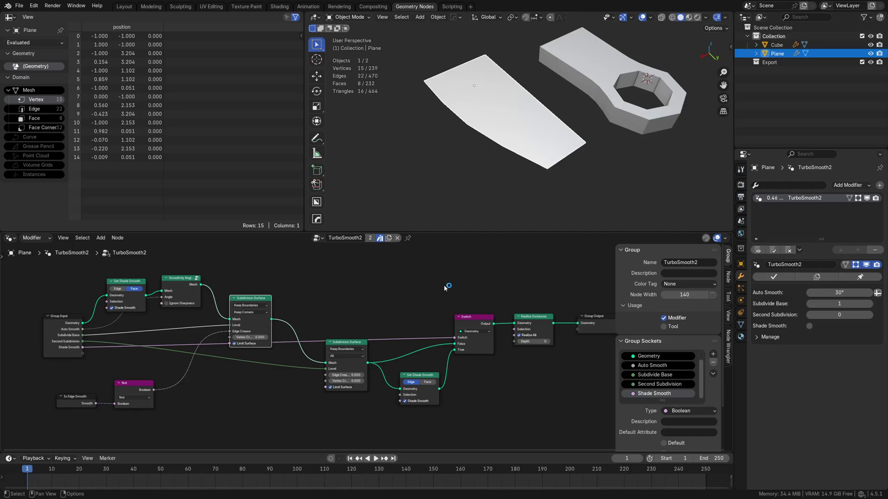
pyautogui.click(878, 184)
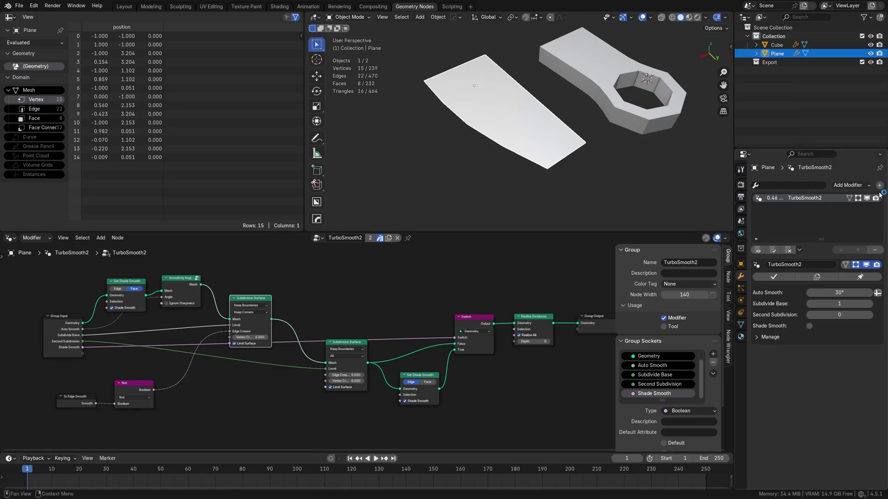
pyautogui.click(878, 187)
pyautogui.moveTo(861, 187)
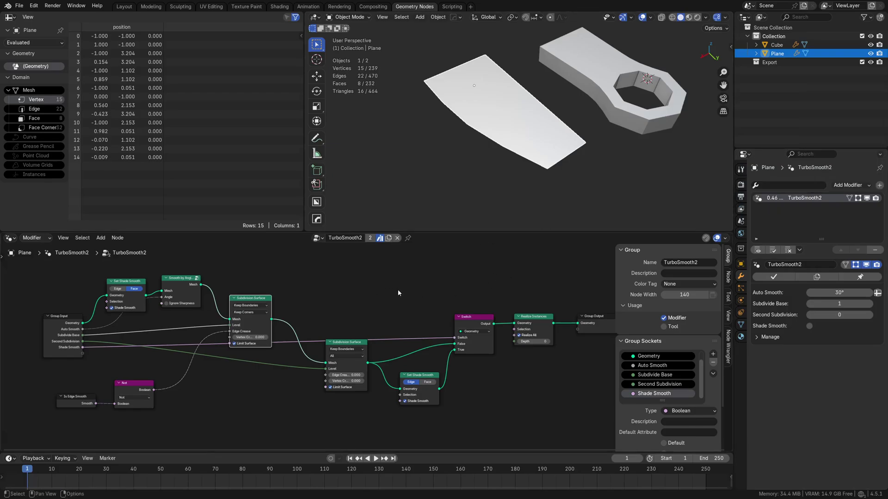
pyautogui.click(411, 292)
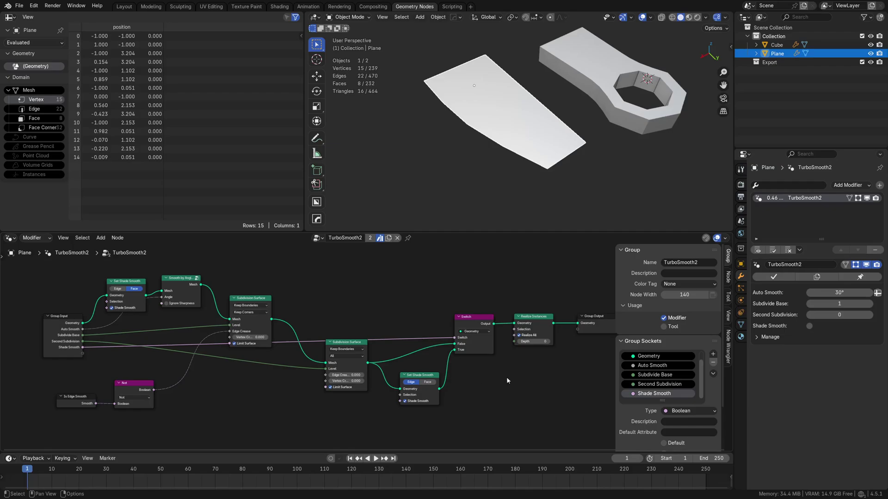
pyautogui.moveTo(533, 370)
pyautogui.mouseDown(button='middle')
pyautogui.moveTo(498, 367)
pyautogui.moveTo(517, 372)
pyautogui.mouseUp(button='middle')
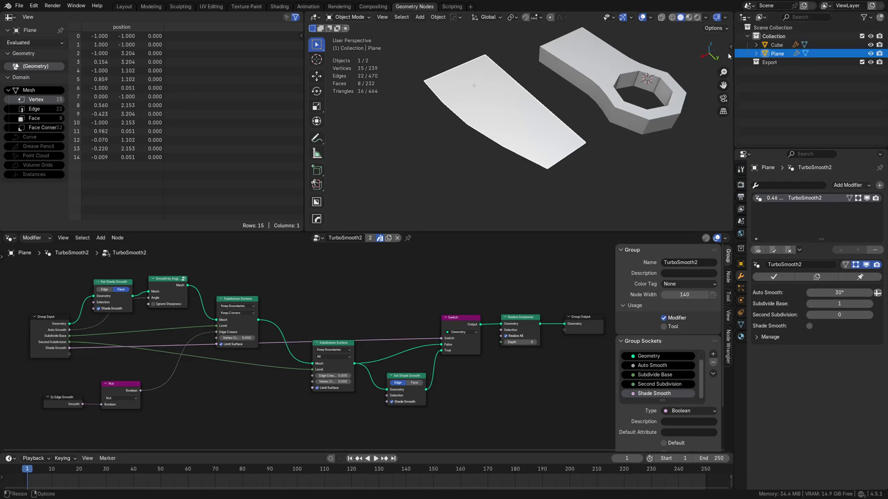
# - Select the Cube object and test its Auto Smooth angle at 180° and 0°
pyautogui.click(526, 162)
pyautogui.click(666, 122)
pyautogui.keyDown('shift'); pyautogui.moveTo(669, 124); pyautogui.dragTo(596, 137, button='middle'); pyautogui.keyUp('shift')
pyautogui.scroll(-1, 596, 136)
pyautogui.scroll(5, 597, 136)
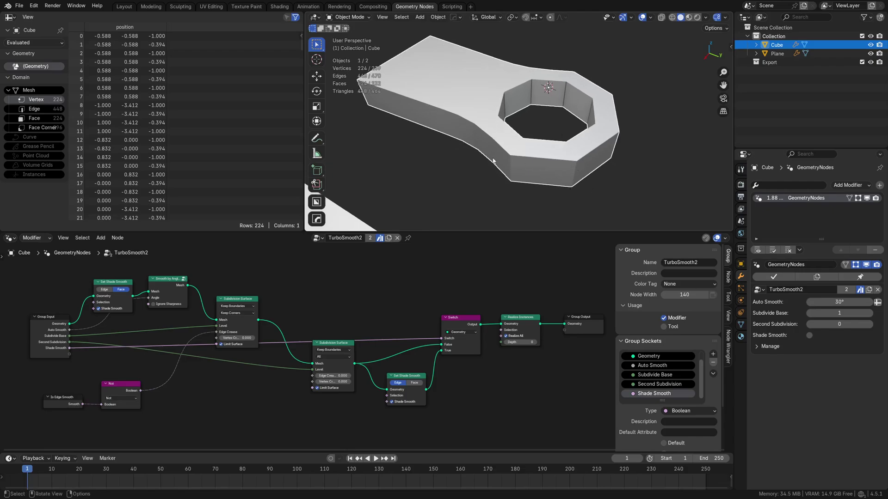
pyautogui.keyDown('shift'); pyautogui.moveTo(493, 161); pyautogui.dragTo(514, 168, button='middle'); pyautogui.keyUp('shift')
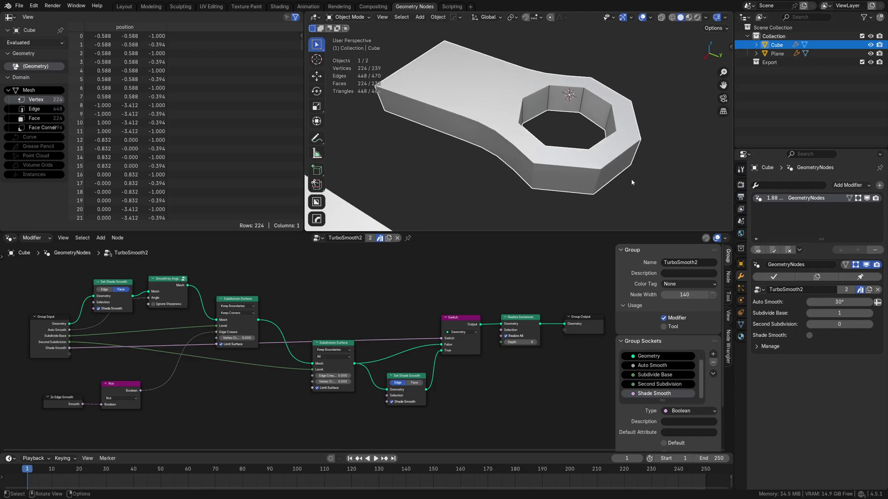
pyautogui.moveTo(839, 302); pyautogui.dragTo(830, 302)
pyautogui.click(831, 302)
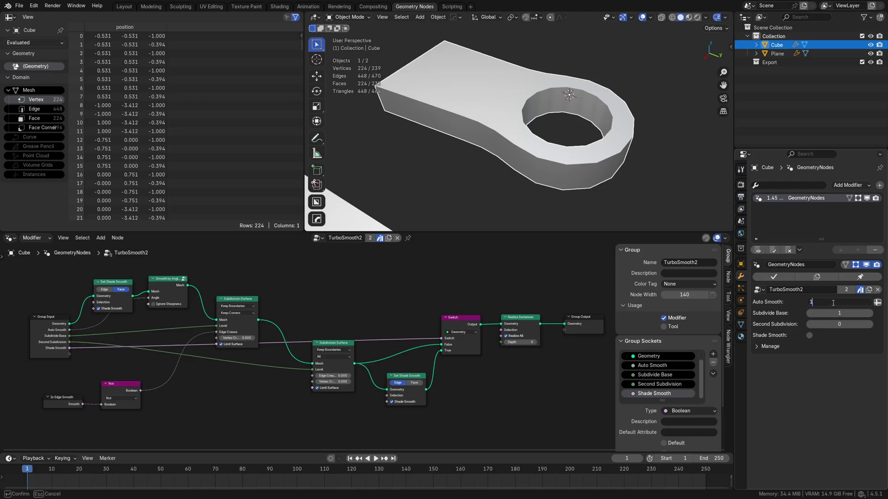
pyautogui.press('Return')
pyautogui.click(836, 302)
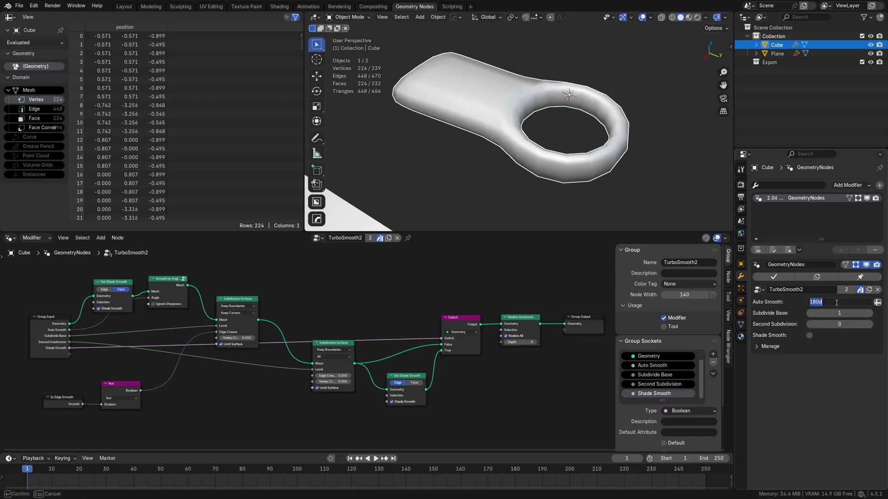
pyautogui.press('Return')
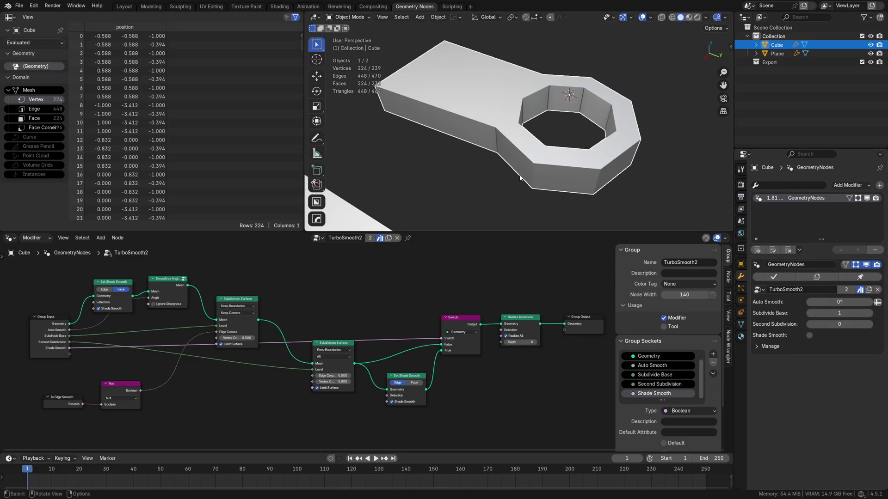
# - Show the wireframe overlay in the viewport and set the Cube's Subdivide Base to 2
pyautogui.moveTo(522, 177); pyautogui.dragTo(465, 105, button='middle')
pyautogui.moveTo(539, 150); pyautogui.dragTo(542, 142, button='middle')
pyautogui.press('F4')
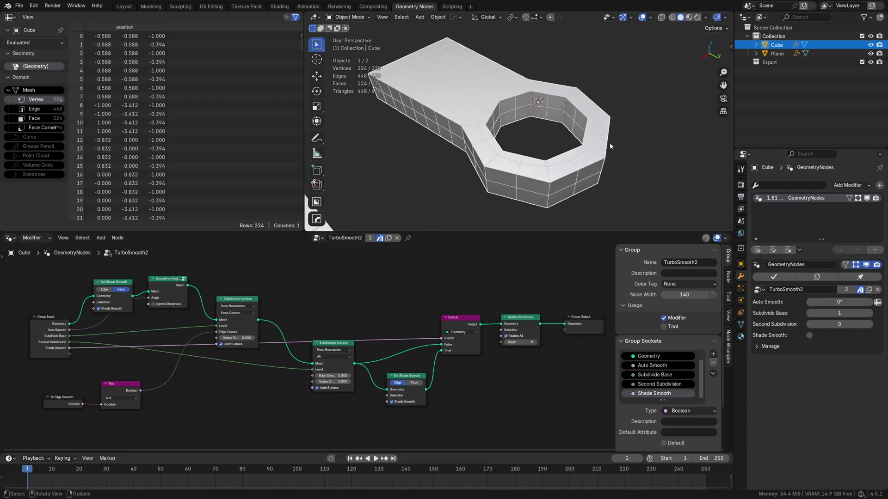
pyautogui.moveTo(601, 165); pyautogui.dragTo(626, 176, button='middle')
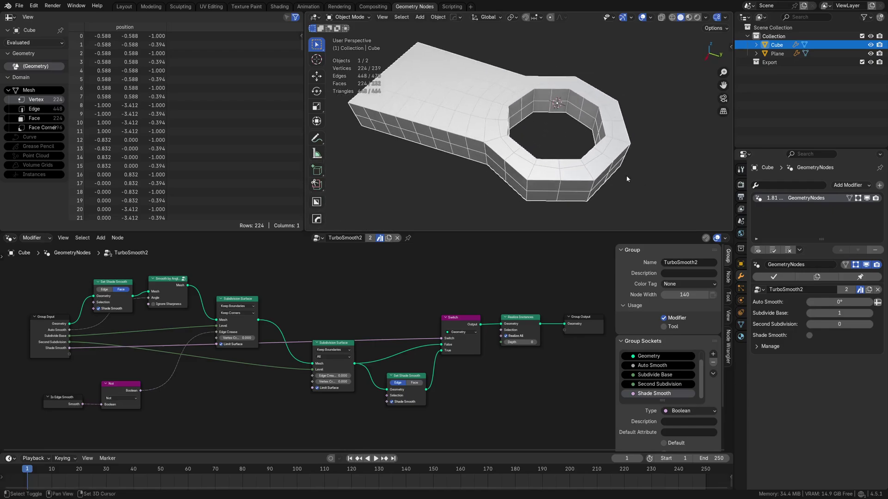
pyautogui.click(871, 318)
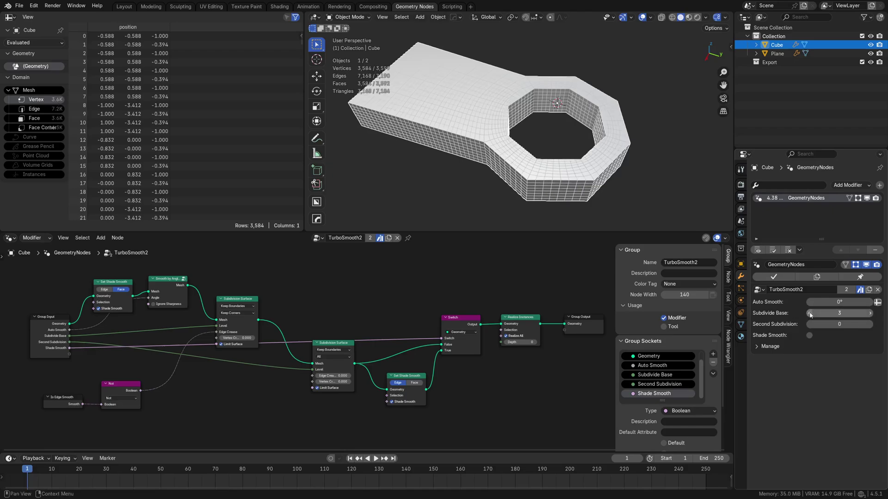
pyautogui.click(810, 314)
pyautogui.click(871, 313)
# - Set the Cube's Auto Smooth angle to 30°, raise it to 51.1°, and set Second Subdivision to 1
pyautogui.click(844, 303)
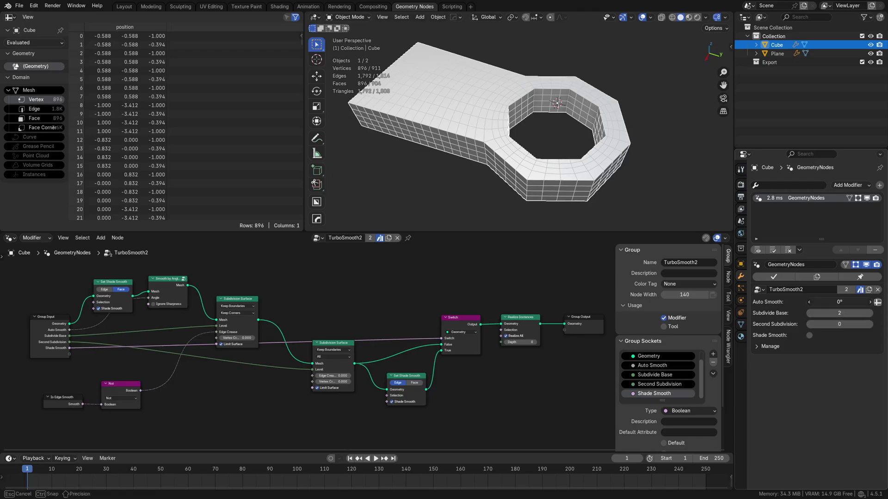
pyautogui.write('30')
pyautogui.press('Return')
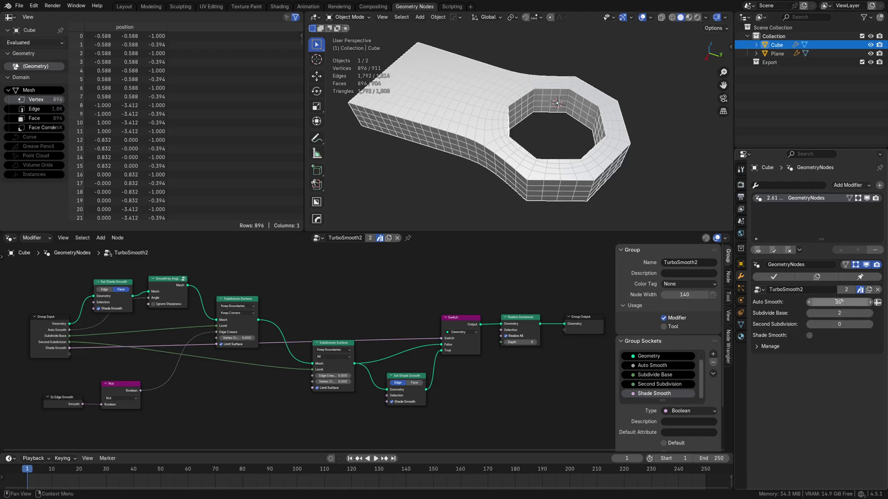
pyautogui.moveTo(845, 303)
pyautogui.mouseDown()
pyautogui.moveTo(874, 305)
pyautogui.moveTo(886, 331)
pyautogui.mouseUp()
pyautogui.click(869, 325)
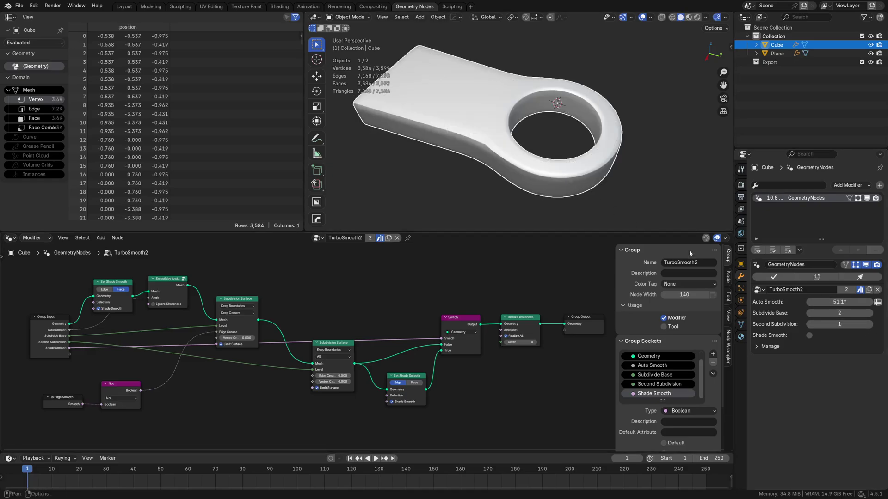
# - Enable Shade Smooth on the Cube's modifier and inspect the mesh around the ring
pyautogui.click(809, 335)
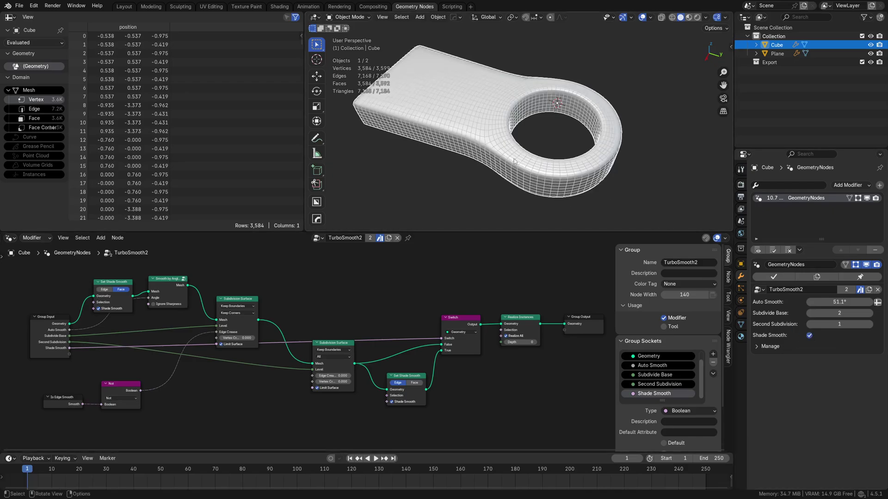
pyautogui.click(514, 188)
pyautogui.moveTo(582, 138); pyautogui.dragTo(568, 121, button='middle')
pyautogui.scroll(2, 569, 127)
pyautogui.keyDown('shift'); pyautogui.moveTo(575, 172); pyautogui.dragTo(557, 141, button='middle'); pyautogui.keyUp('shift')
pyautogui.click(534, 185)
# - Disable the modifier's Edit Mode display and mark the vertical edge where the Cube's handle meets the ring as sharp
pyautogui.press('Tab')
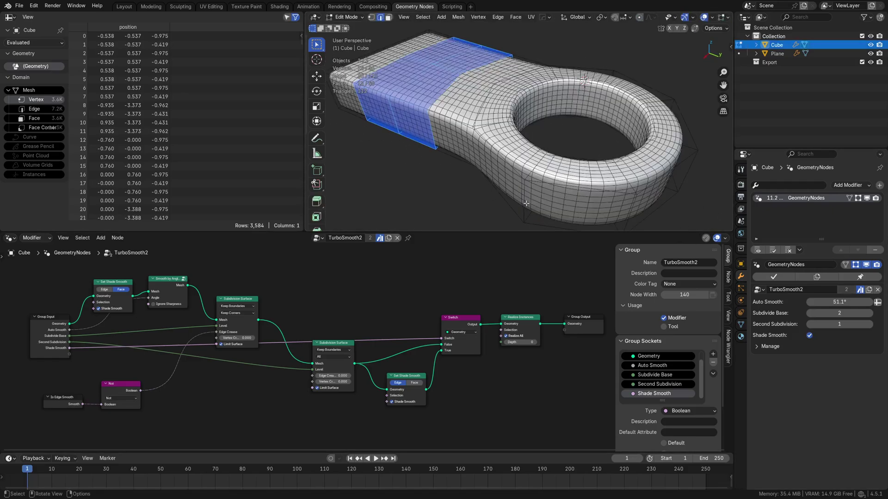
pyautogui.keyDown('shift'); pyautogui.moveTo(419, 126); pyautogui.dragTo(444, 135, button='middle'); pyautogui.keyUp('shift')
pyautogui.click(491, 143)
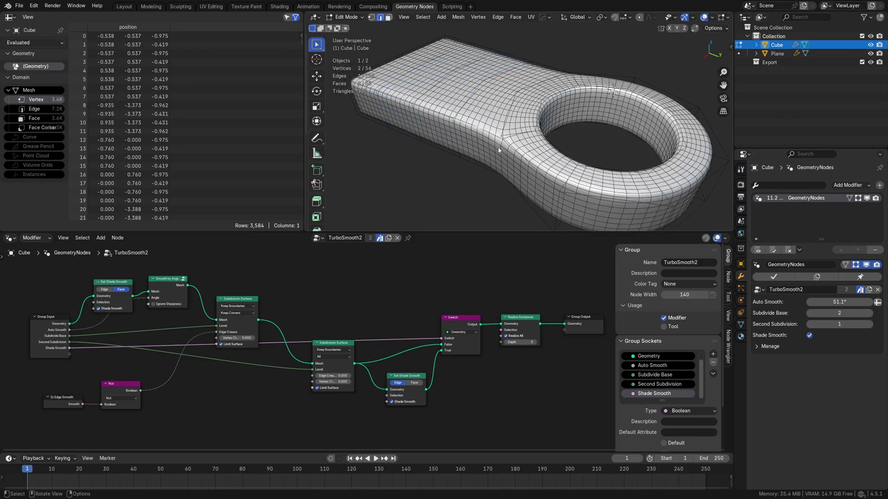
pyautogui.click(846, 265)
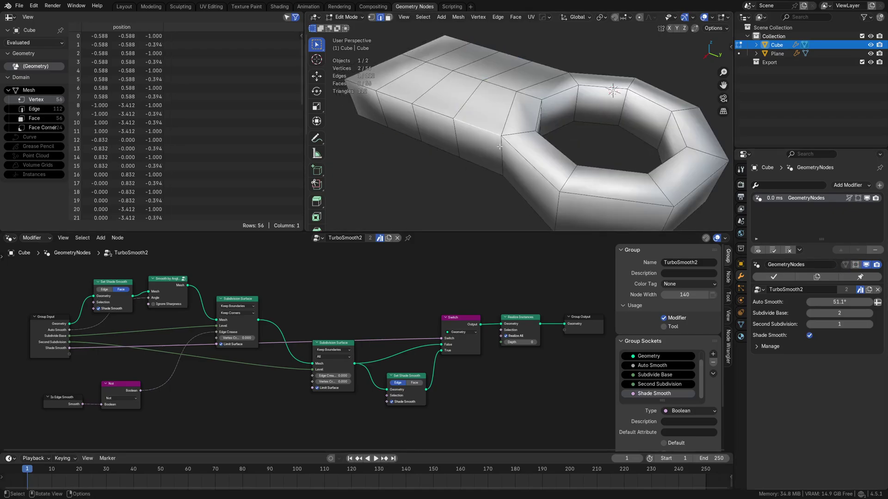
pyautogui.hotkey('ctrl', 'e')
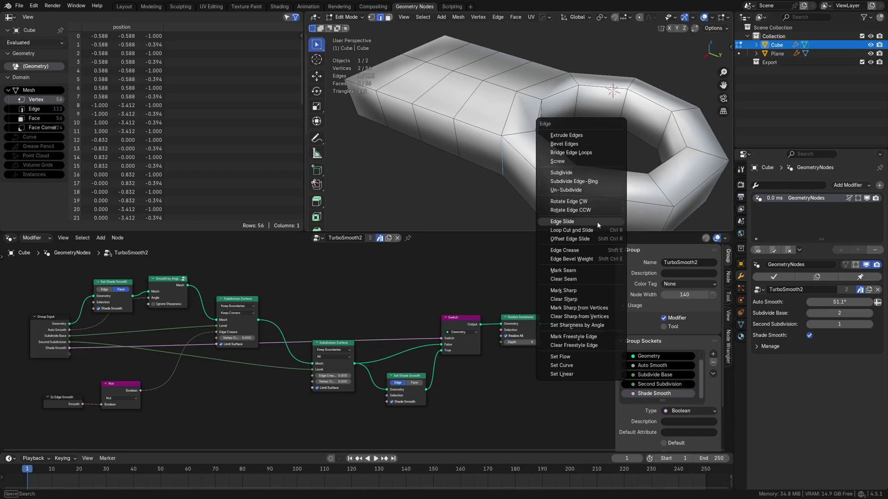
pyautogui.click(592, 293)
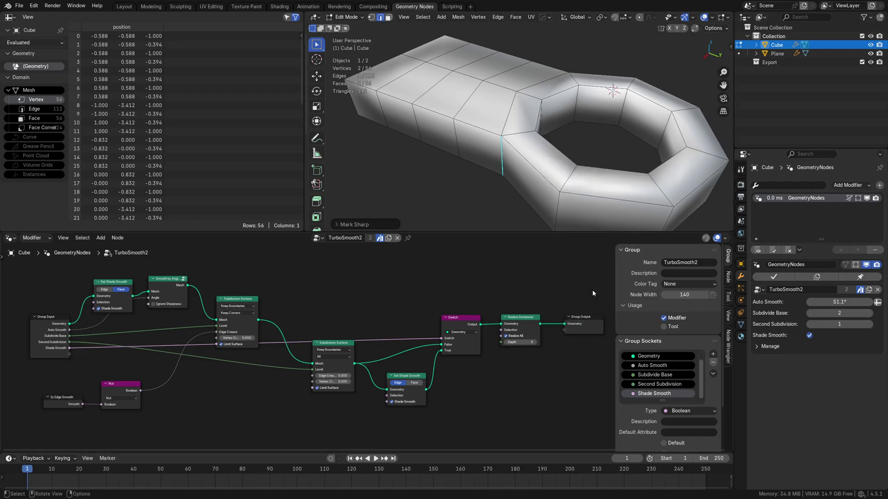
pyautogui.hotkey('ctrl', 'Tab')
# - Raise the Cube's Subdivide Base to 4 and inspect both sides of the handle-to-ring junction
pyautogui.click(519, 152)
pyautogui.moveTo(519, 151); pyautogui.dragTo(566, 144, button='middle')
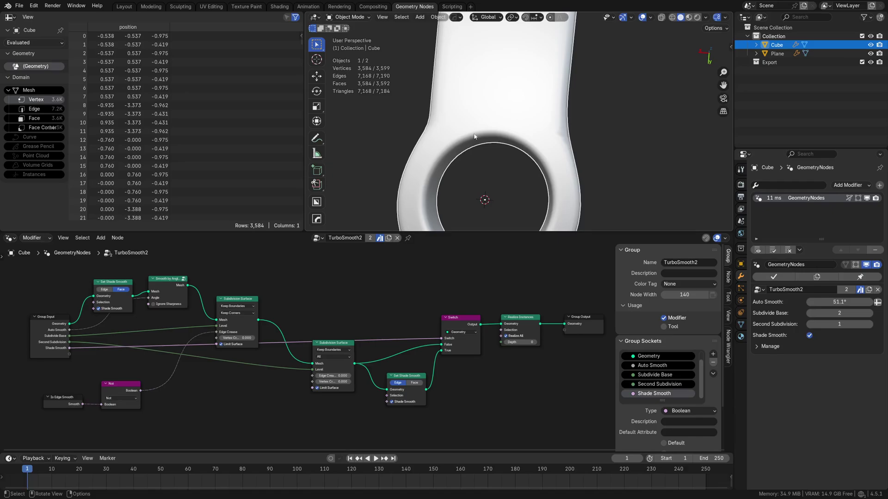
pyautogui.click(872, 314)
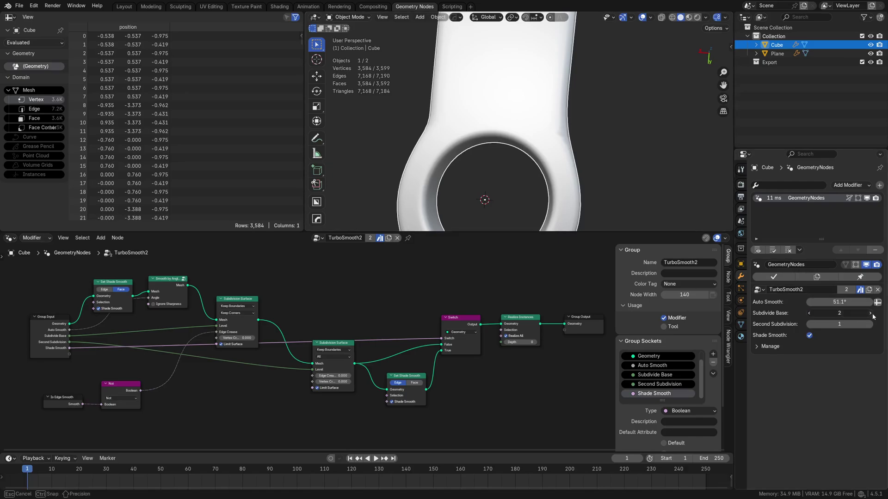
pyautogui.click(872, 314)
pyautogui.moveTo(555, 138); pyautogui.dragTo(324, 139, button='middle')
pyautogui.moveTo(493, 124); pyautogui.dragTo(403, 149, button='middle')
pyautogui.scroll(-4, 543, 150)
pyautogui.moveTo(543, 150); pyautogui.dragTo(455, 138, button='middle')
# - Mark the matching vertical edge on the opposite side of the handle-to-ring junction as sharp and return to Object Mode
pyautogui.press('Tab')
pyautogui.click(509, 168)
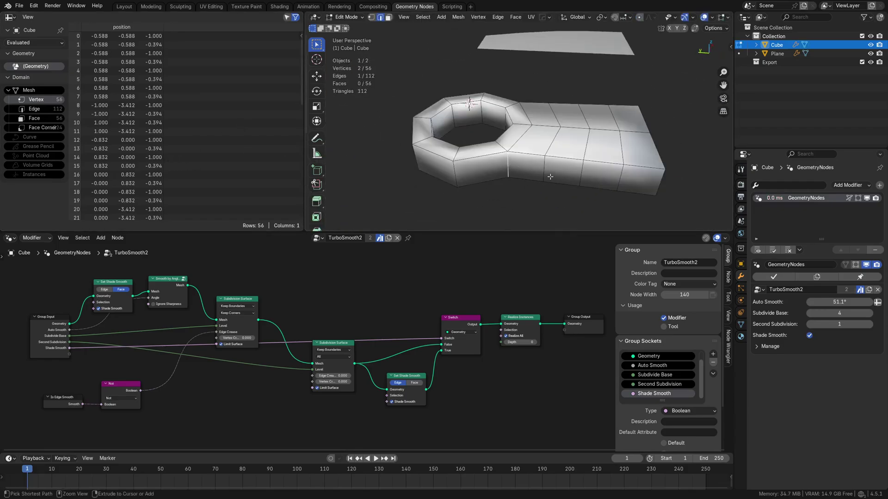
pyautogui.hotkey('ctrl', 'e')
pyautogui.click(536, 180)
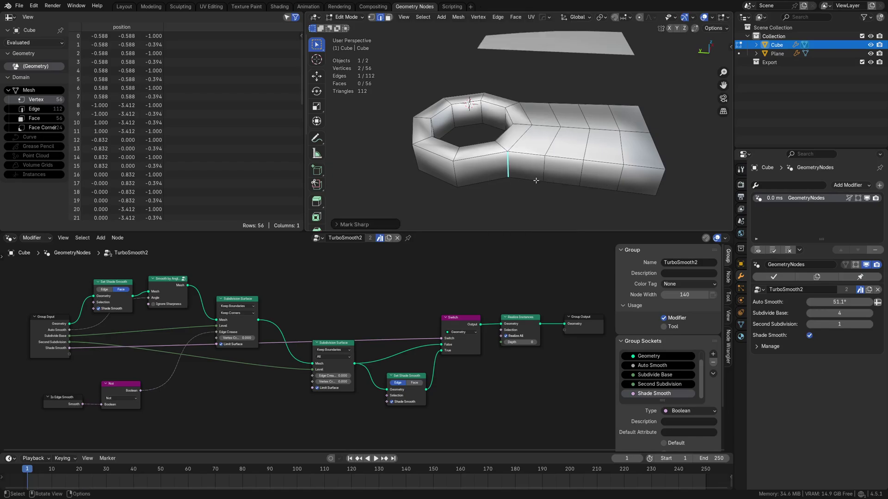
pyautogui.press('Tab')
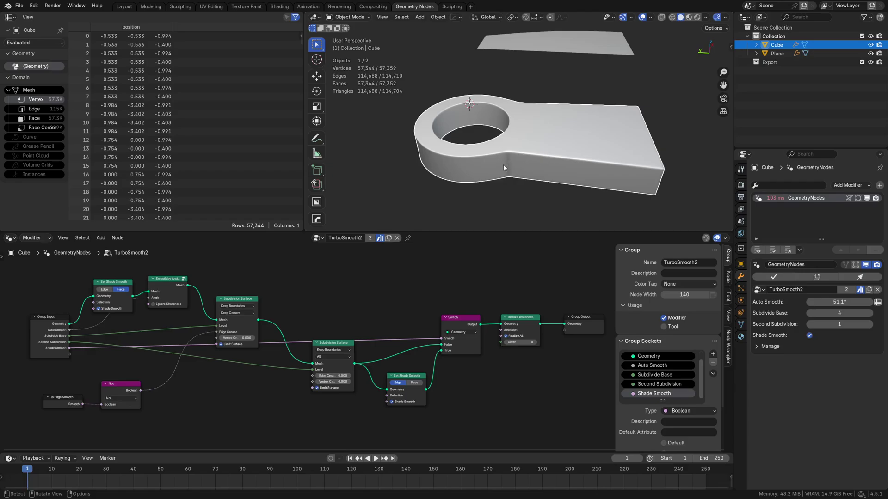
# - Examine the subdivided Cube's wireframe and its outline in top and perspective views
pyautogui.press('F4')
pyautogui.click(539, 187)
pyautogui.moveTo(550, 124); pyautogui.dragTo(531, 165, button='middle')
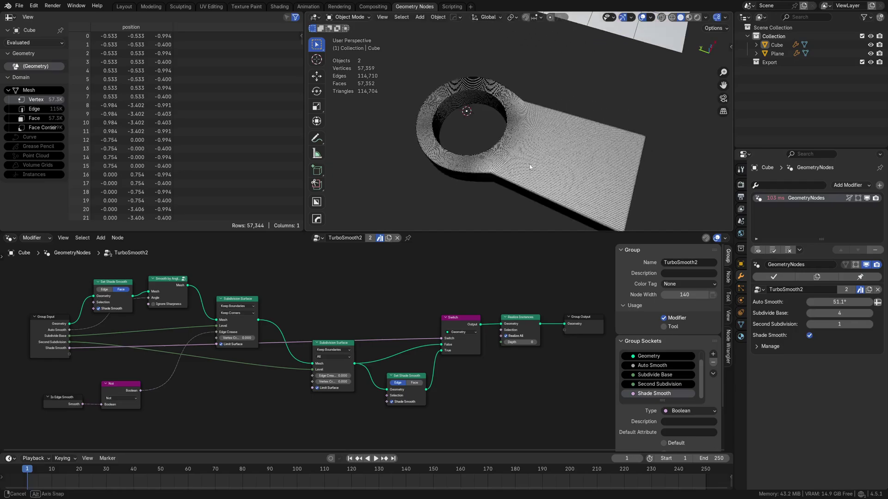
pyautogui.press('F4')
pyautogui.scroll(-1, 532, 164)
pyautogui.press('KP_7')
pyautogui.scroll(3, 522, 189)
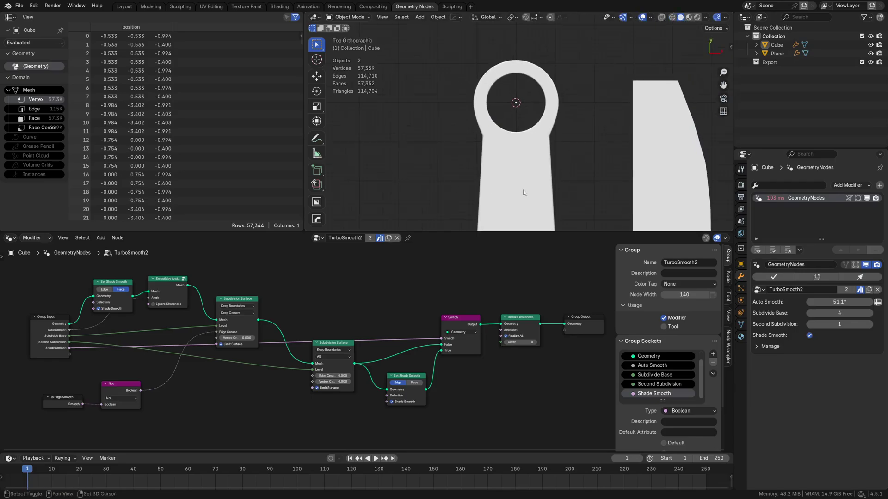
pyautogui.moveTo(554, 180); pyautogui.dragTo(516, 183, button='middle')
pyautogui.scroll(-2, 517, 183)
# - Duplicate the Cube and move the copy along the Y axis until it is clear of the original
pyautogui.click(515, 161)
pyautogui.hotkey('shift', 'd')
pyautogui.press('x')
pyautogui.press('y')
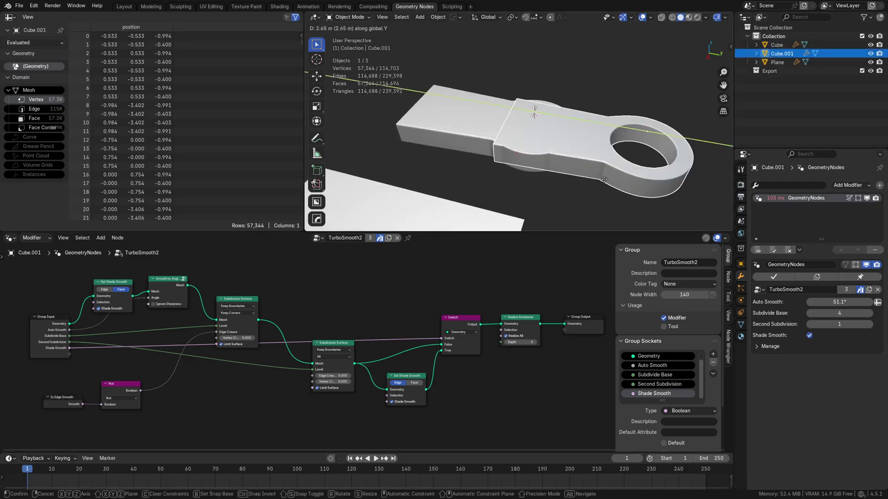
pyautogui.click(713, 194)
pyautogui.press('KP_Decimal')
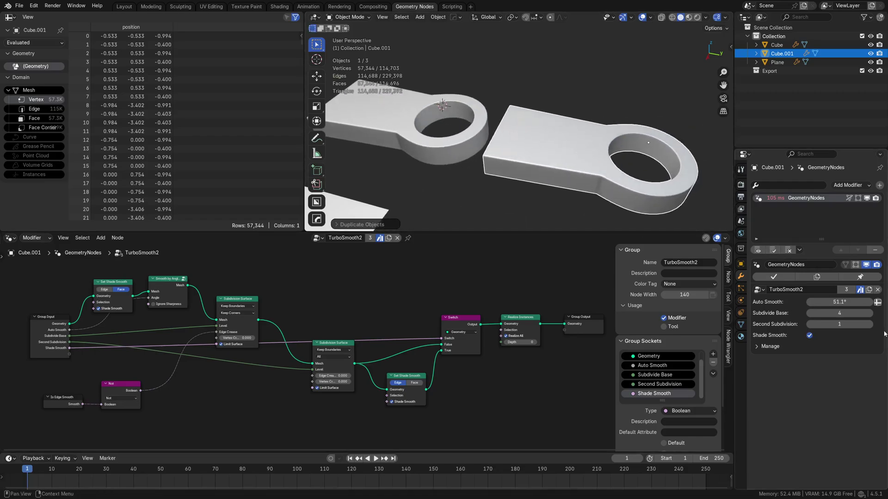
# - Set the duplicate's Second Subdivision to 0 and Subdivide Base to 1, and apply its geometry nodes modifier
pyautogui.moveTo(846, 325); pyautogui.dragTo(809, 329)
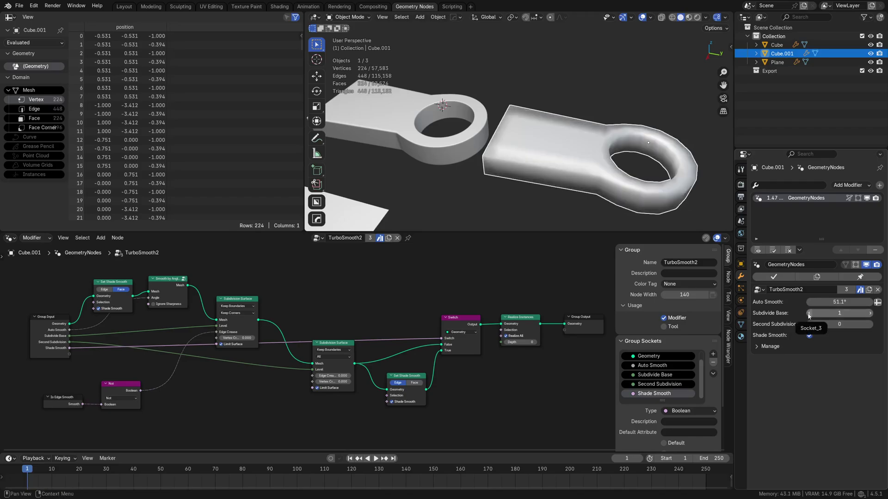
pyautogui.click(775, 278)
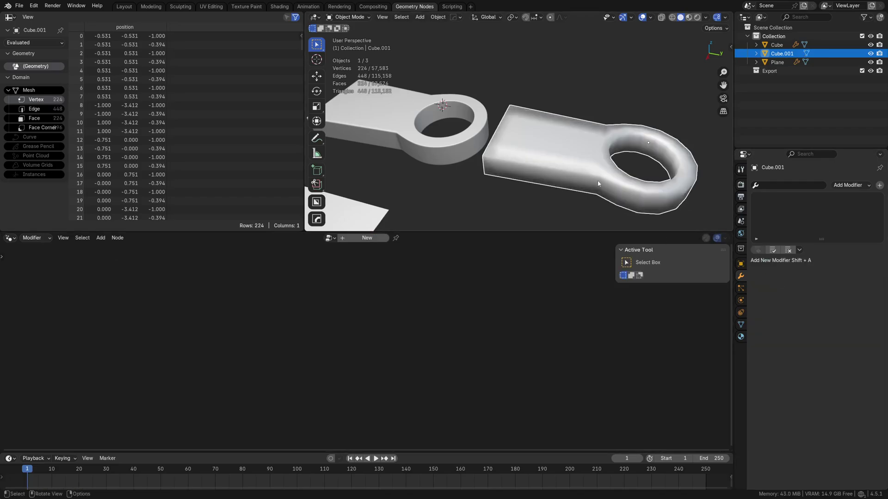
# - Dissolve the crosswise edge loops on the duplicate's handle and the loops running around its side walls
pyautogui.press('Tab')
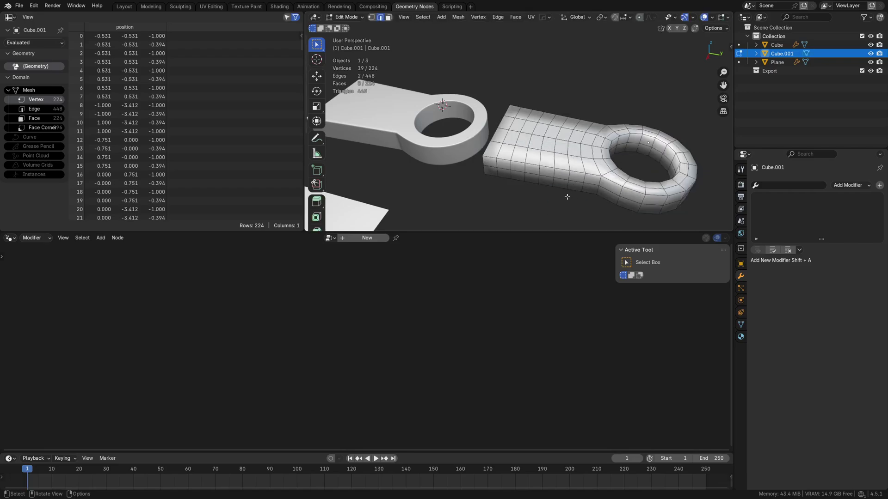
pyautogui.keyDown('alt'); pyautogui.click(524, 156); pyautogui.keyUp('alt')
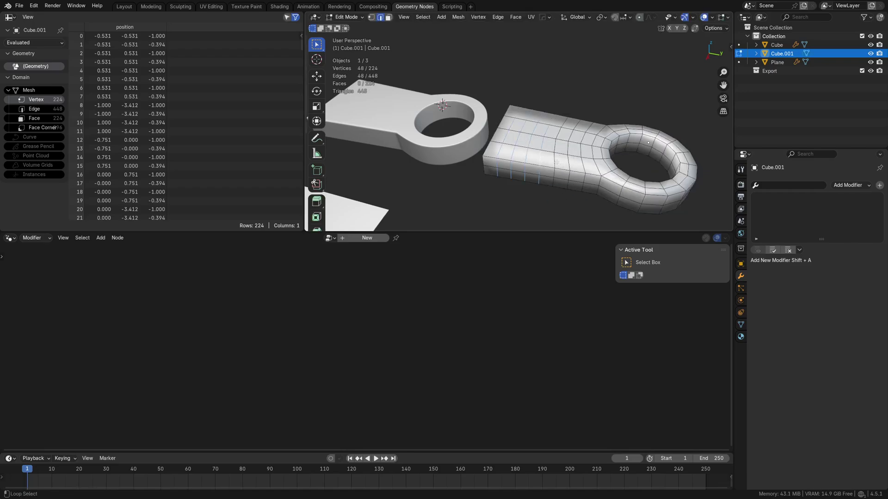
pyautogui.hotkey('ctrl', 'x')
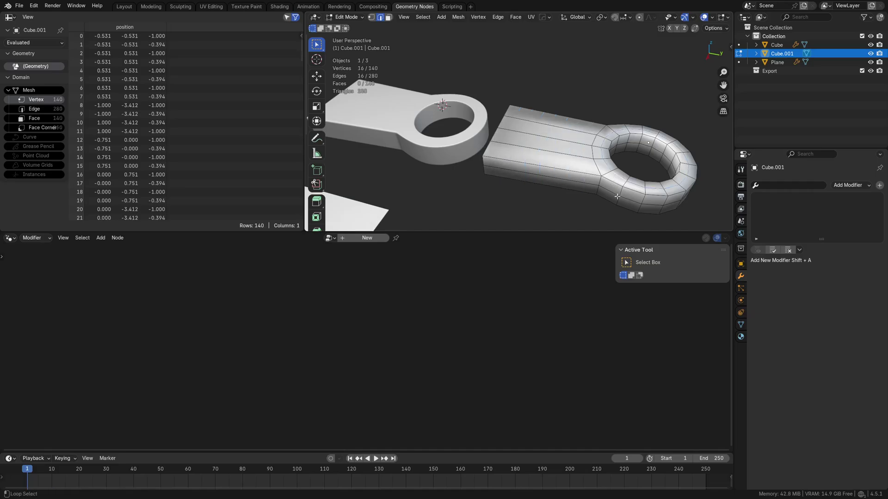
pyautogui.hotkey('ctrl', 'x')
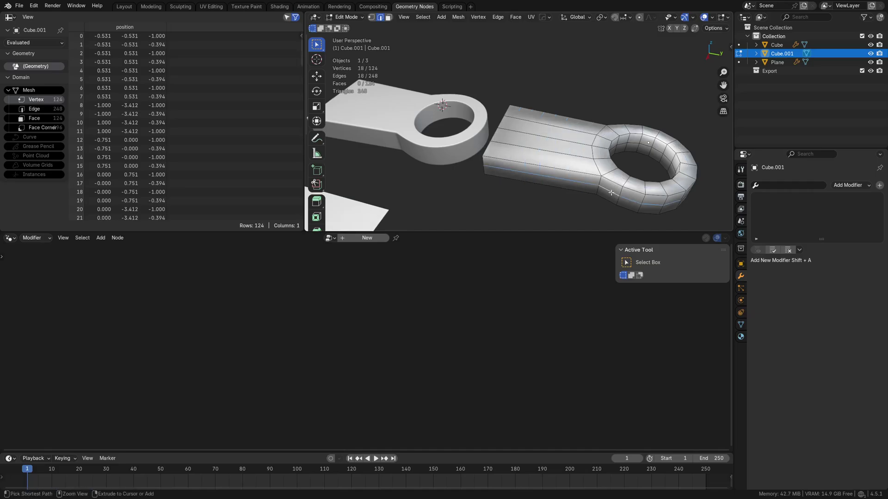
pyautogui.moveTo(617, 197); pyautogui.dragTo(591, 64, button='middle')
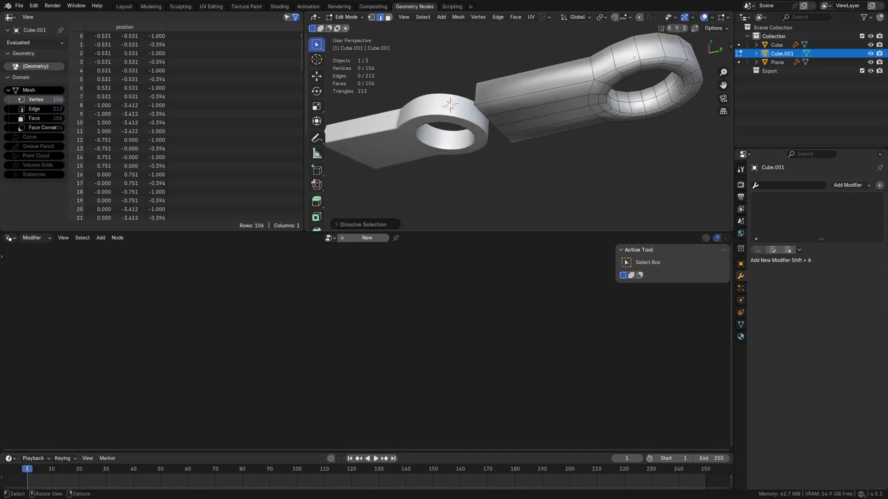
# - Dissolve the redundant edge loop around the ring on the duplicate's underside
pyautogui.keyDown('alt'); pyautogui.click(600, 88); pyautogui.keyUp('alt')
pyautogui.keyDown('alt'); pyautogui.keyDown('shift'); pyautogui.click(602, 89); pyautogui.keyUp('shift'); pyautogui.keyUp('alt')
pyautogui.moveTo(602, 89)
pyautogui.mouseDown(button='middle')
pyautogui.moveTo(611, 189)
pyautogui.moveTo(599, 98)
pyautogui.mouseUp(button='middle')
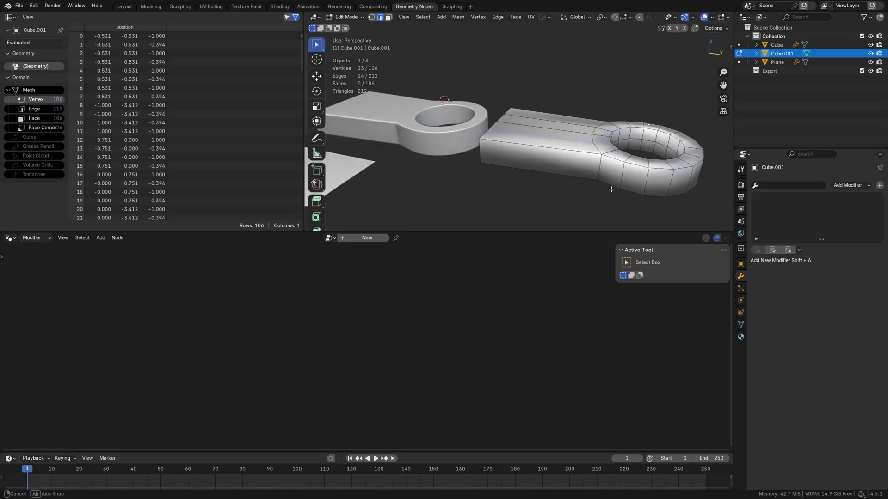
pyautogui.hotkey('ctrl', 'x')
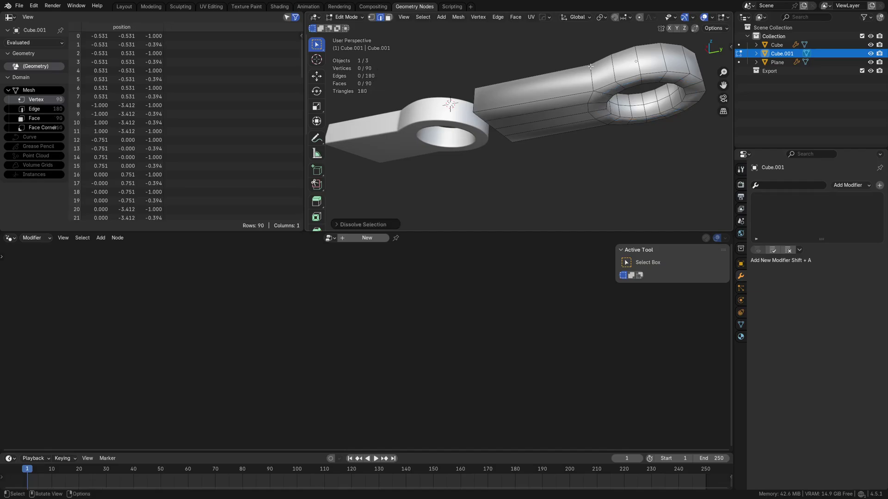
# - Slide the intermediate vertices at the duplicate's handle end along their edges onto the end's corners
pyautogui.moveTo(590, 66); pyautogui.dragTo(521, 144, button='middle')
pyautogui.press('Tab')
pyautogui.click(536, 137)
pyautogui.keyDown('shift'); pyautogui.click(520, 145); pyautogui.keyUp('shift')
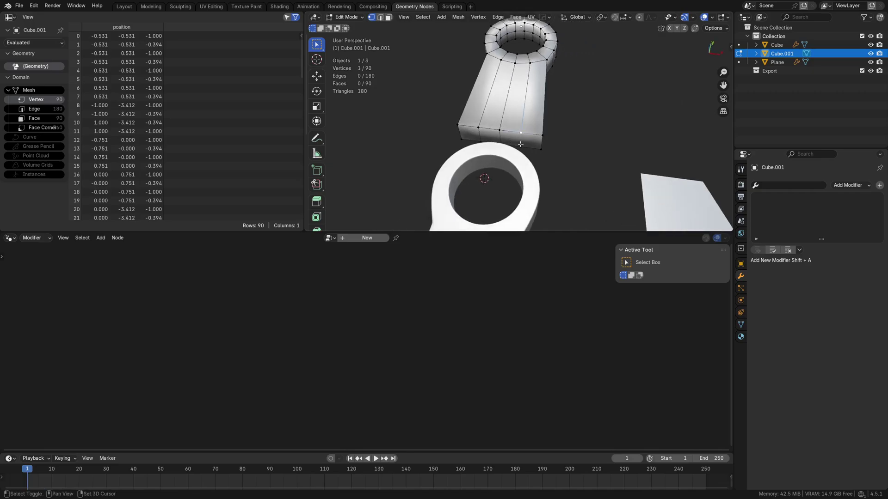
pyautogui.keyDown('shift'); pyautogui.click(520, 144); pyautogui.keyUp('shift')
pyautogui.press('g')
pyautogui.press('g')
pyautogui.click(632, 157)
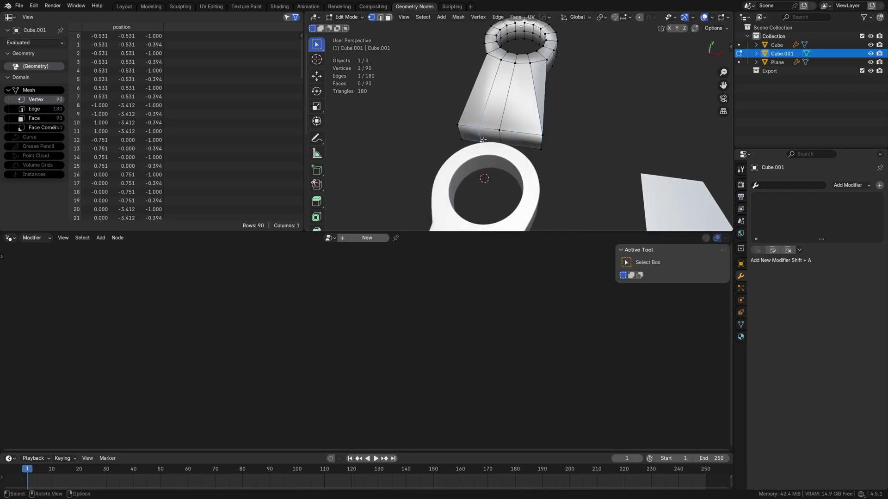
# - Merge all of the duplicate's vertices by distance and return to Object Mode
pyautogui.press('a')
pyautogui.press('m')
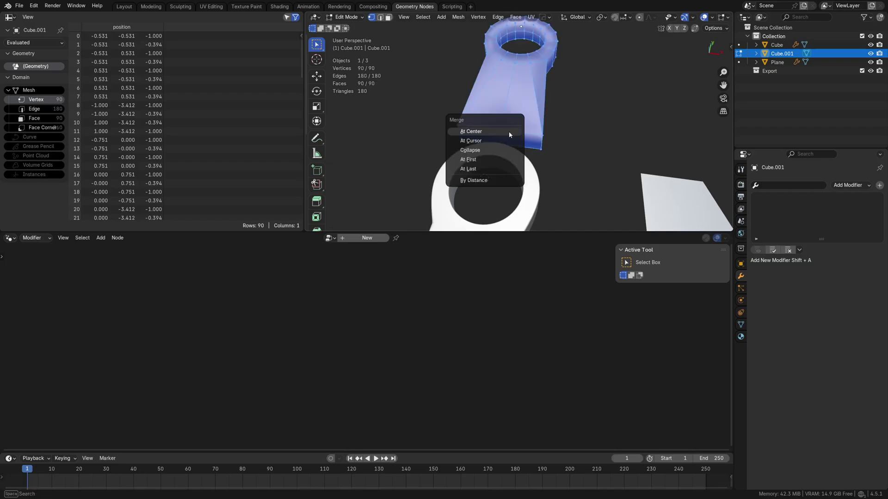
pyautogui.click(502, 181)
pyautogui.press('Tab')
# - Dissolve the leftover lengthwise edges along the middle of the duplicate's handle and leave Edit Mode
pyautogui.moveTo(515, 103); pyautogui.dragTo(523, 131, button='middle')
pyautogui.press('Tab')
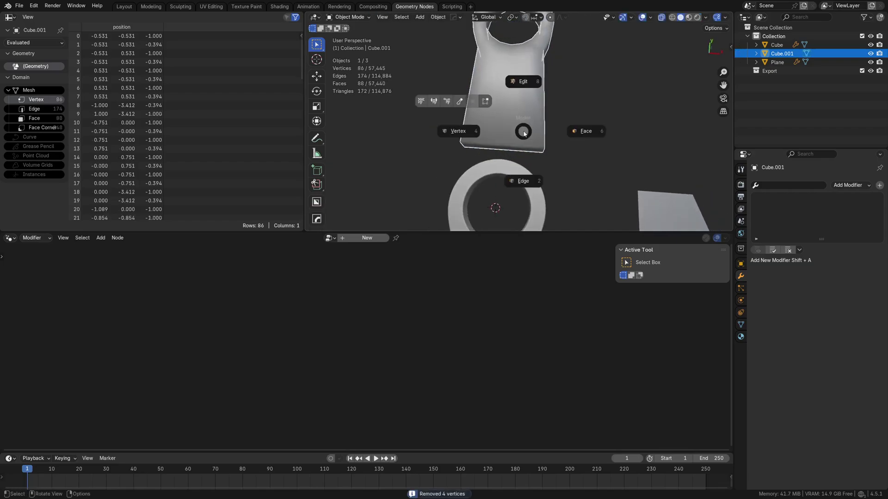
pyautogui.click(523, 179)
pyautogui.moveTo(497, 118); pyautogui.dragTo(518, 106)
pyautogui.hotkey('ctrl', 'x')
pyautogui.press('Tab')
pyautogui.click(525, 67)
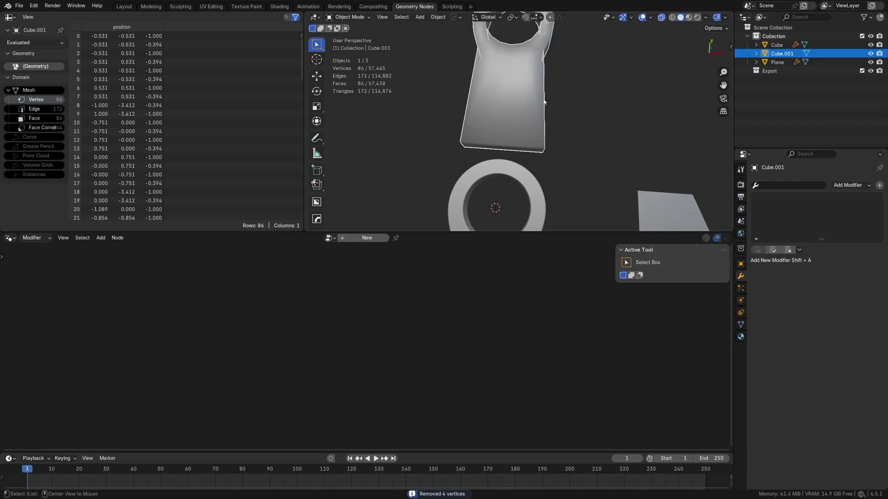
# - Apply Shade Auto Smooth to the simplified duplicate
pyautogui.moveTo(506, 105); pyautogui.dragTo(566, 134, button='middle')
pyautogui.rightClick(532, 98)
pyautogui.click(537, 116)
# - Show the wireframe overlay and compare the simplified duplicate's topology with the densely subdivided original
pyautogui.hotkey('shift', 'z')
pyautogui.hotkey('shift', 'z')
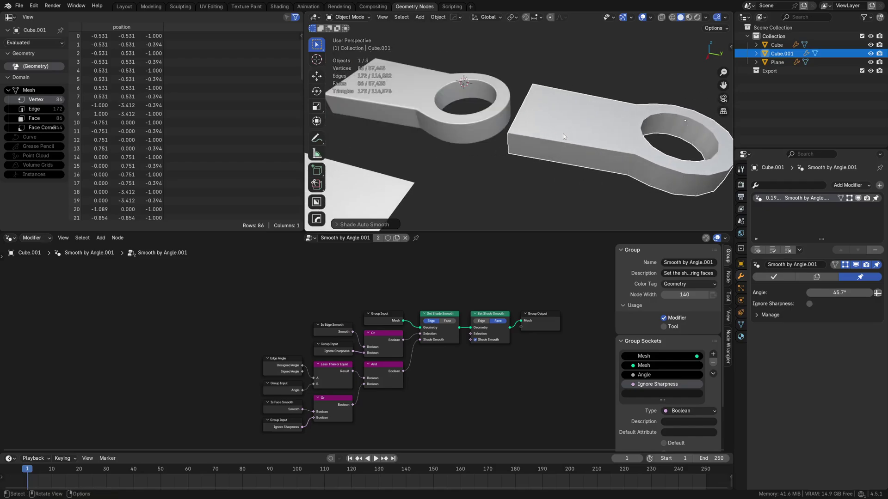
pyautogui.hotkey('shift', 'z')
pyautogui.moveTo(656, 136); pyautogui.dragTo(620, 152, button='middle')
pyautogui.keyDown('alt'); pyautogui.middleClick(651, 139); pyautogui.keyUp('alt')
pyautogui.keyDown('shift'); pyautogui.moveTo(374, 153); pyautogui.dragTo(557, 144, button='middle'); pyautogui.keyUp('shift')
pyautogui.scroll(-2, 458, 144)
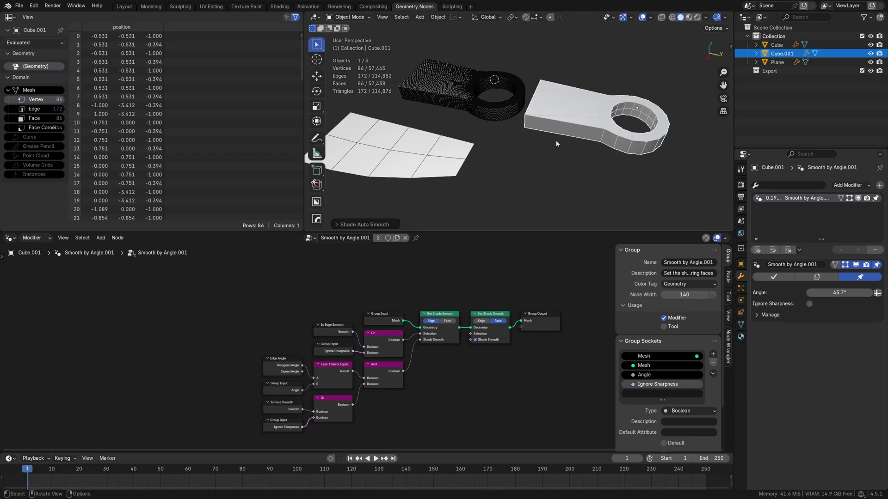
pyautogui.keyDown('ctrl'); pyautogui.moveTo(556, 140); pyautogui.dragTo(588, 141, button='middle'); pyautogui.keyUp('ctrl')
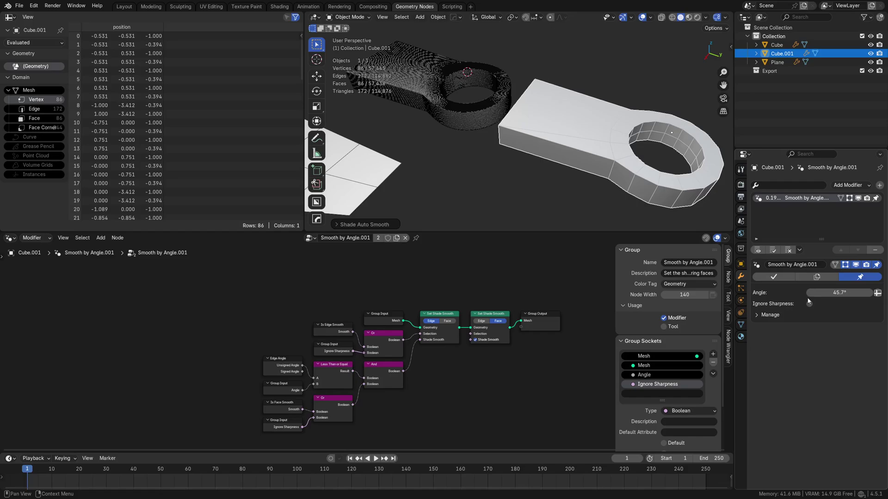
pyautogui.scroll(-2, 637, 85)
pyautogui.click(549, 163)
pyautogui.moveTo(549, 162); pyautogui.dragTo(588, 135, button='middle')
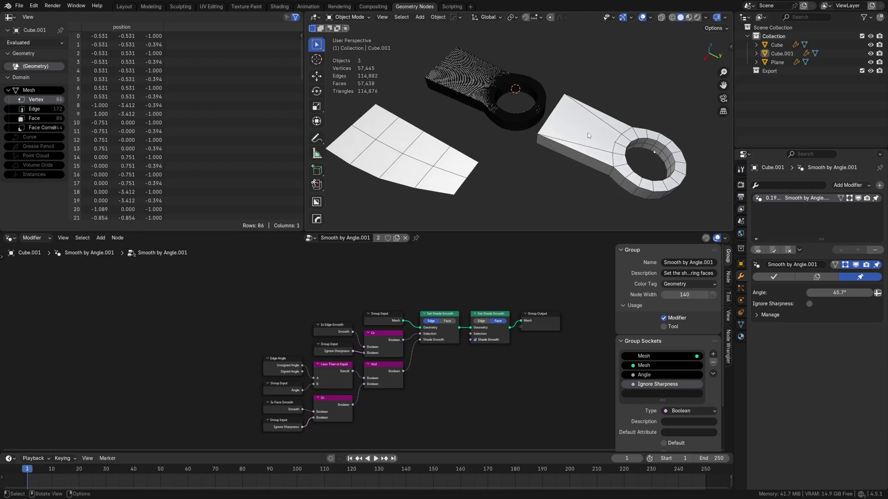